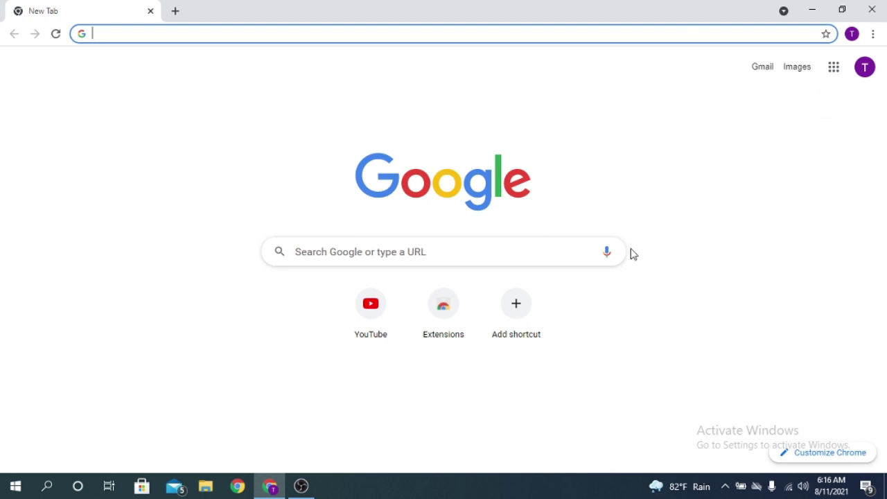
Open Google Jamboard from the list of Google apps.
click(834, 68)
click(781, 178)
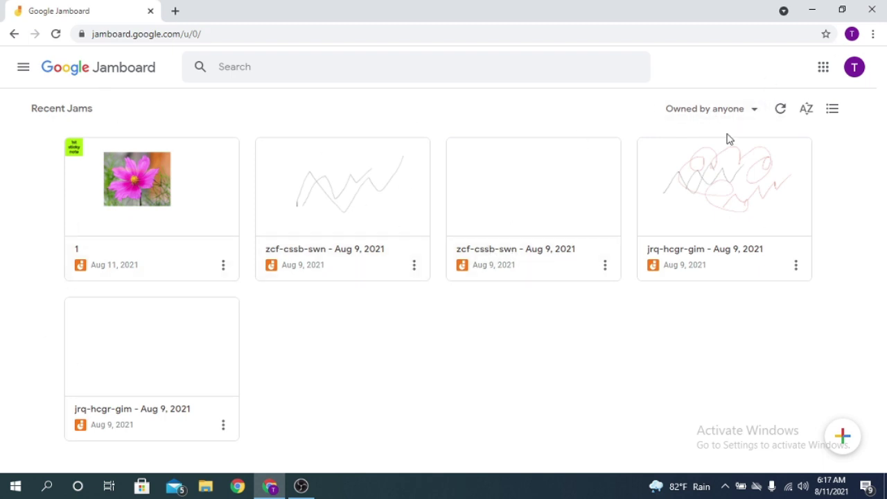
Filter the jams by Owned by me and by Not owned by me, and restore Owned by anyone.
click(753, 115)
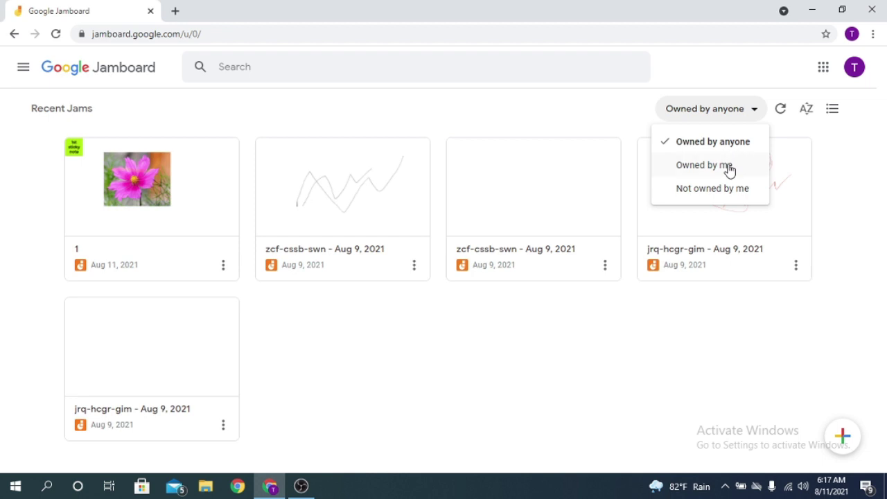
click(704, 165)
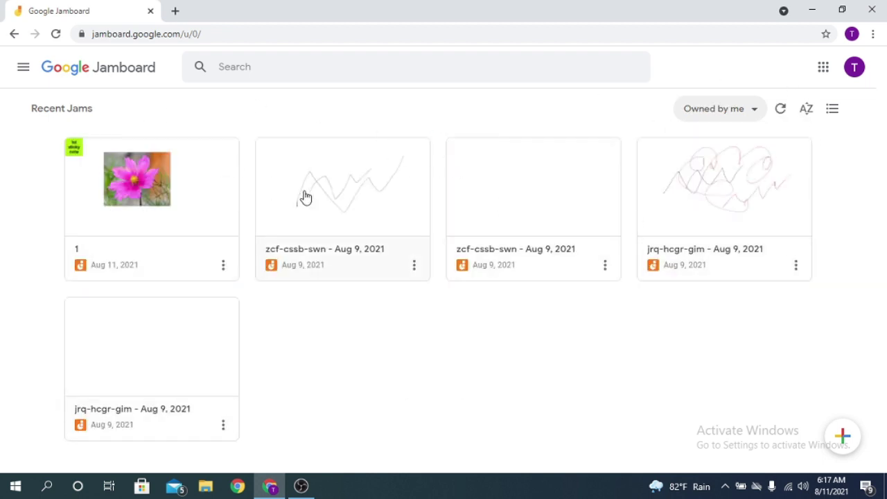
mouse_move(164, 208)
click(755, 116)
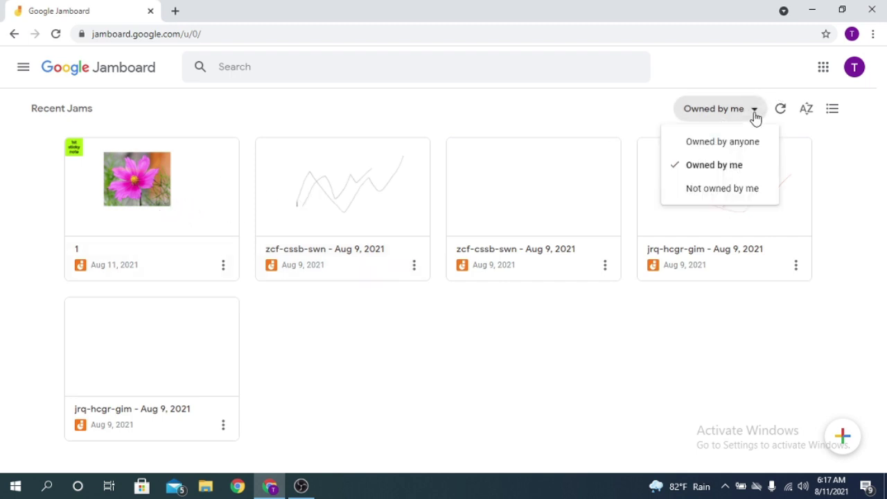
click(746, 196)
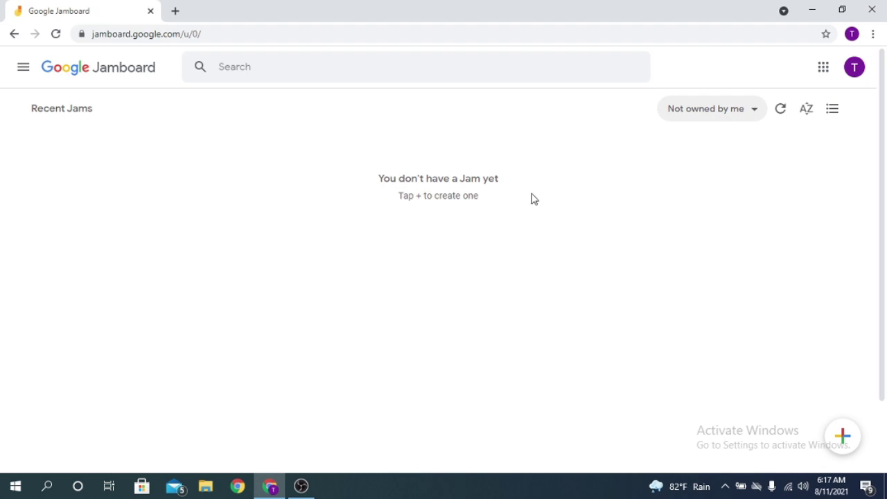
click(716, 110)
click(712, 138)
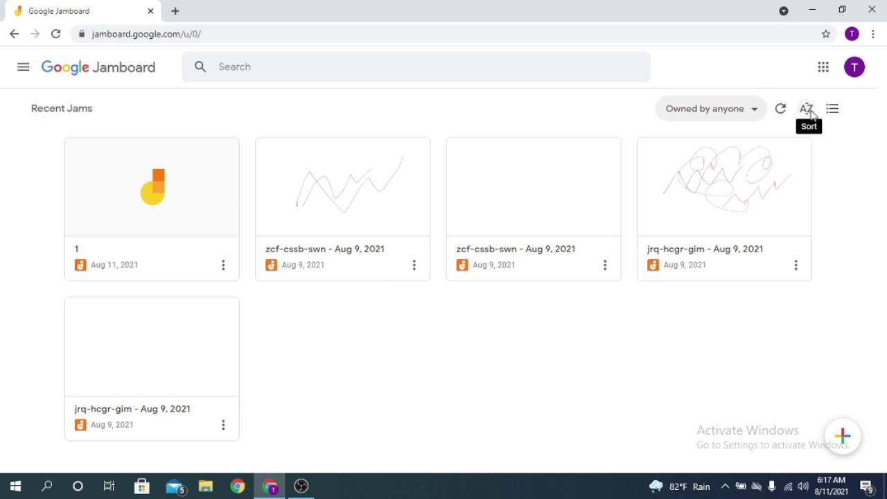
Try each sort order for the jams: Last opened by me, Last modified by me, Last modified, and Title.
click(806, 109)
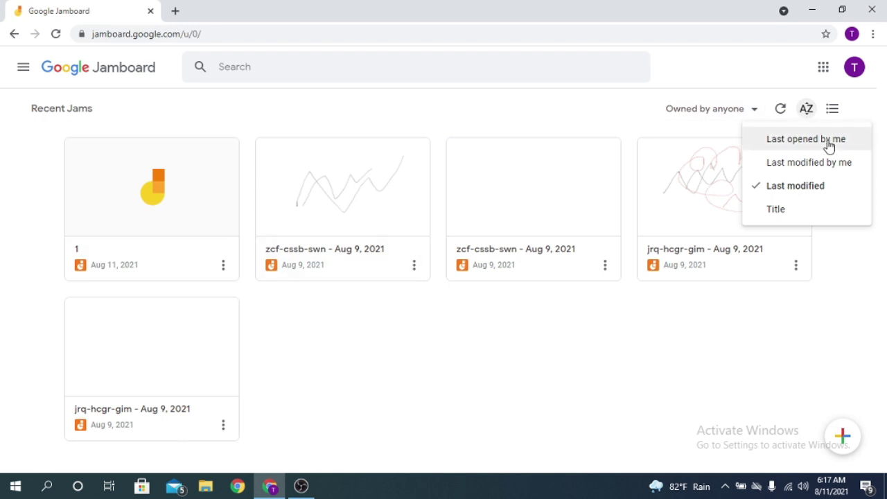
click(805, 139)
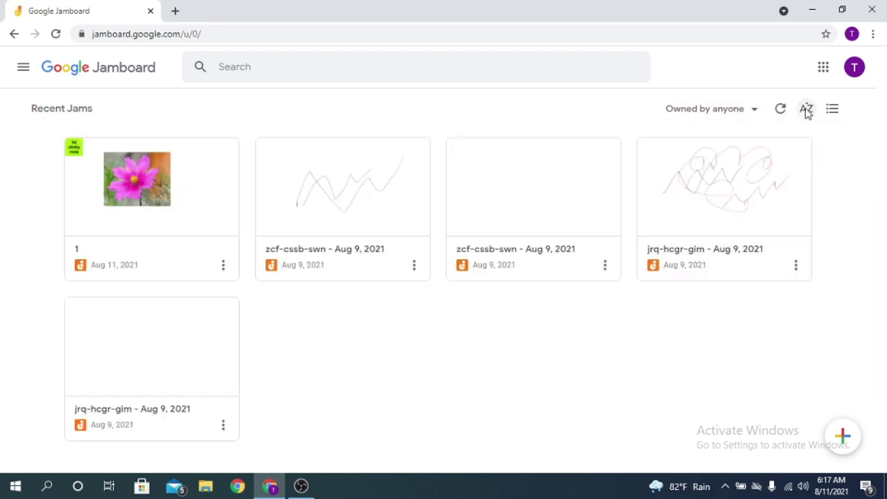
click(807, 111)
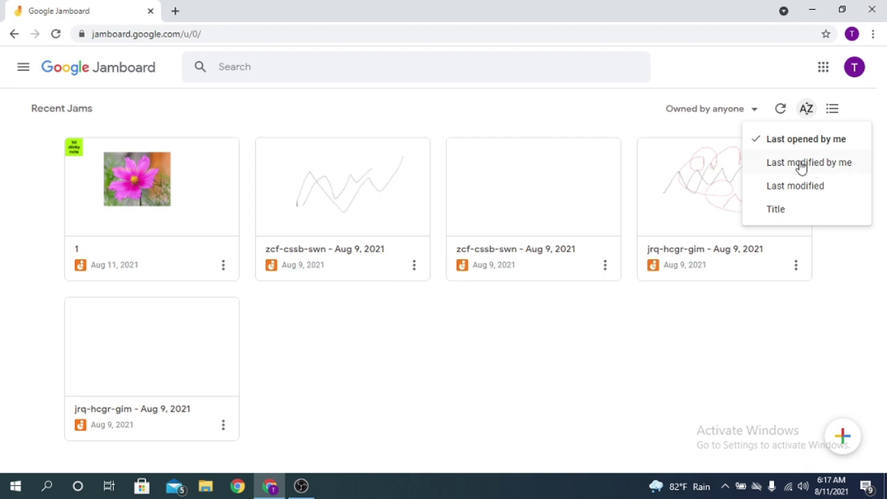
click(840, 167)
click(807, 110)
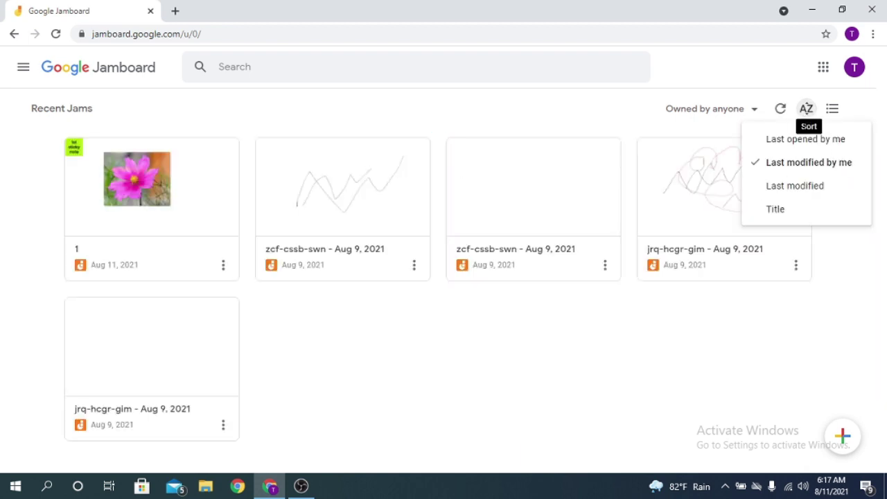
click(812, 191)
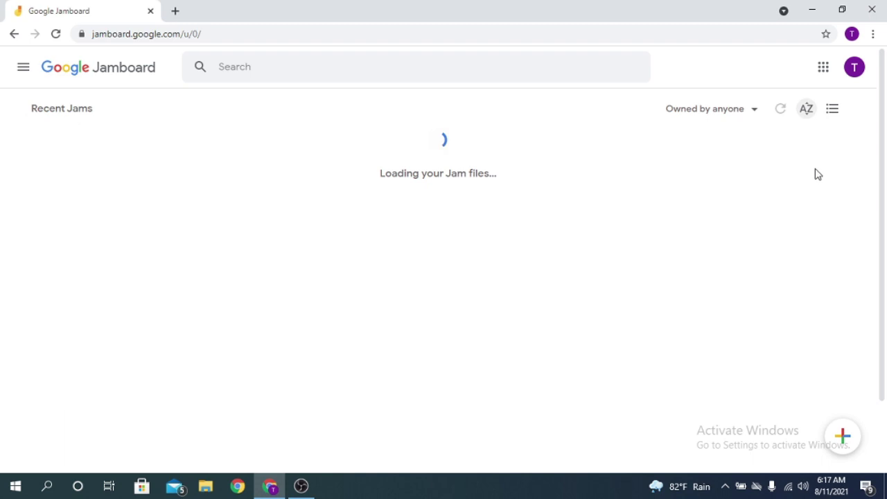
click(807, 109)
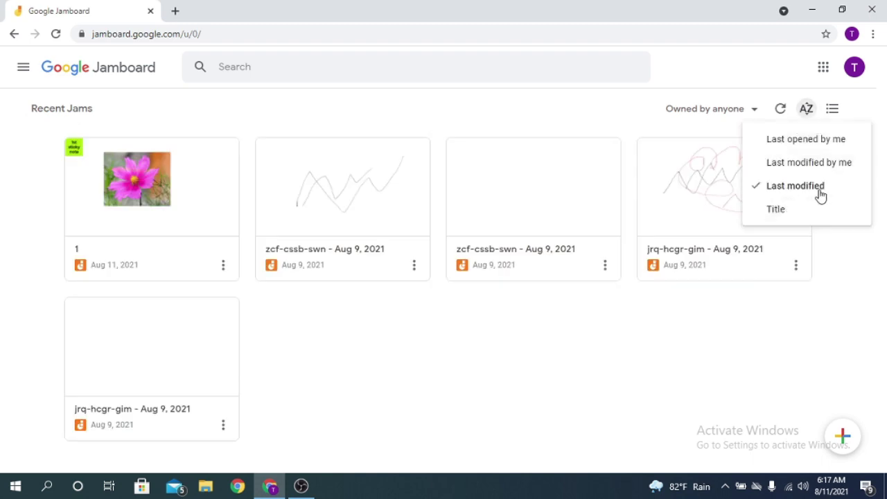
click(776, 209)
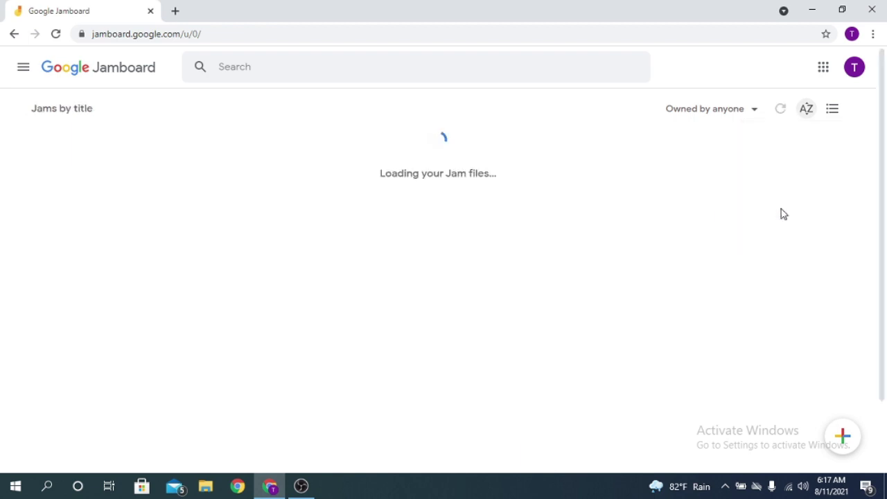
Look through the recent jams in list view and return to grid view.
click(832, 111)
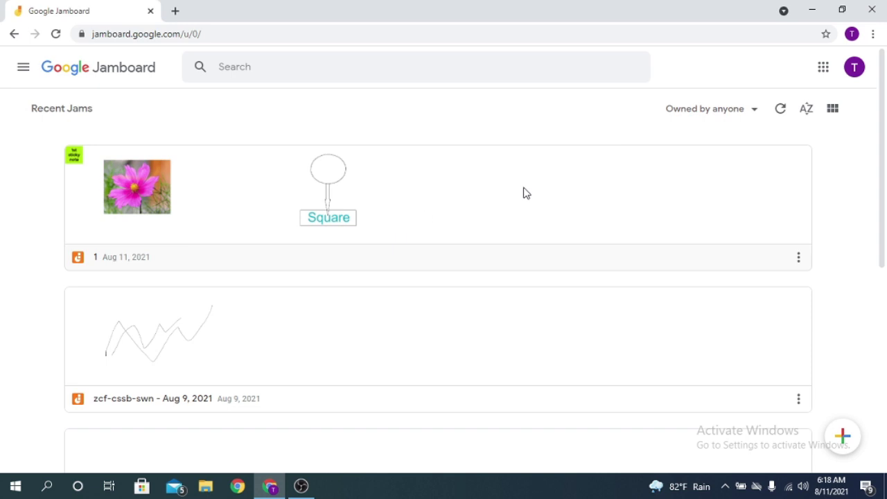
scroll(525, 193, down, 4)
scroll(592, 192, up, 4)
scroll(310, 214, down, 6)
scroll(321, 217, up, 5)
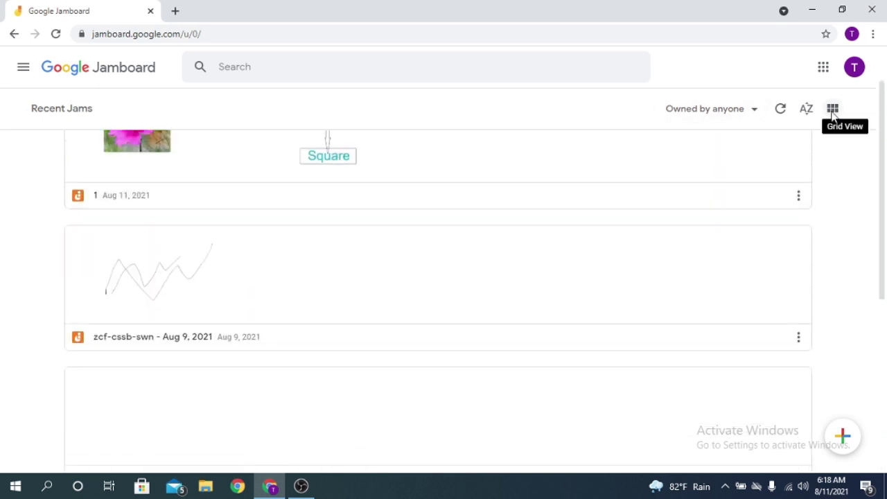
click(834, 115)
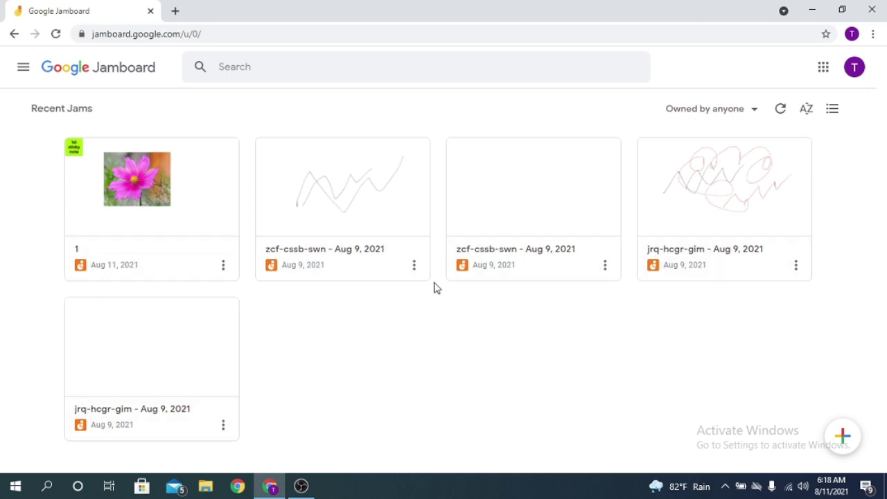
Open the zcf-cssb-swn jam that contains the zigzag drawing and go back to the jam overview.
click(362, 185)
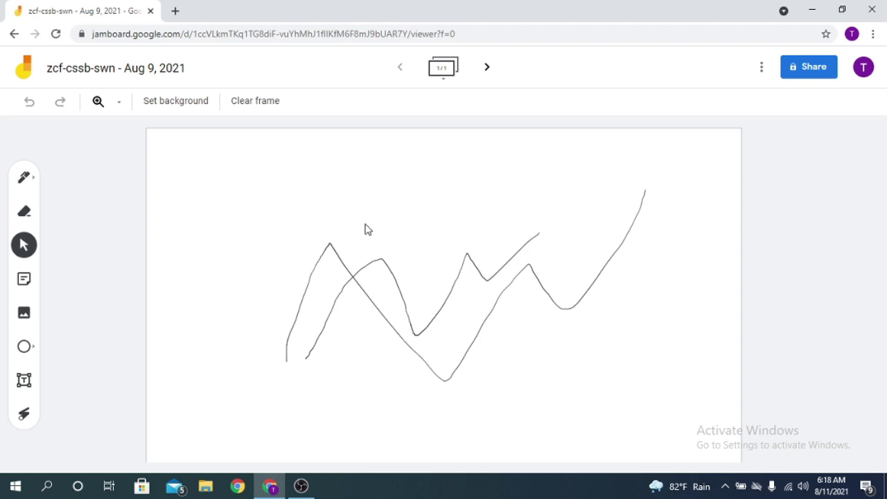
click(15, 34)
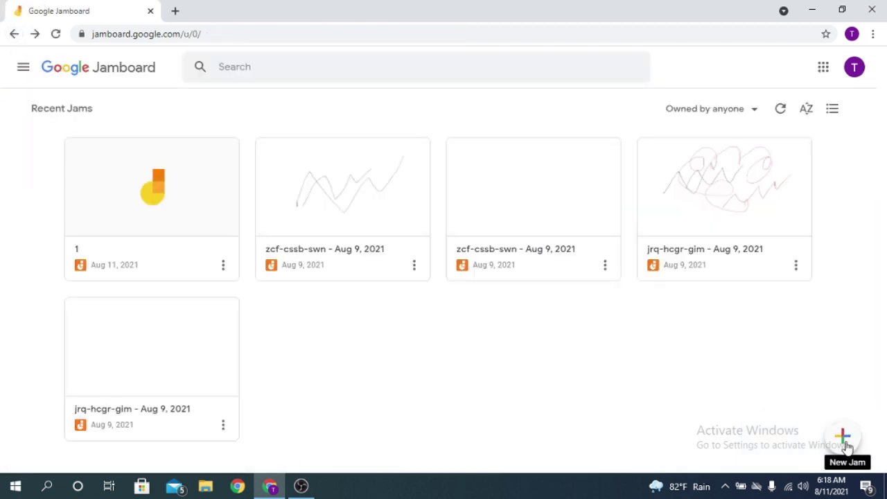
Create a new blank jam.
click(859, 443)
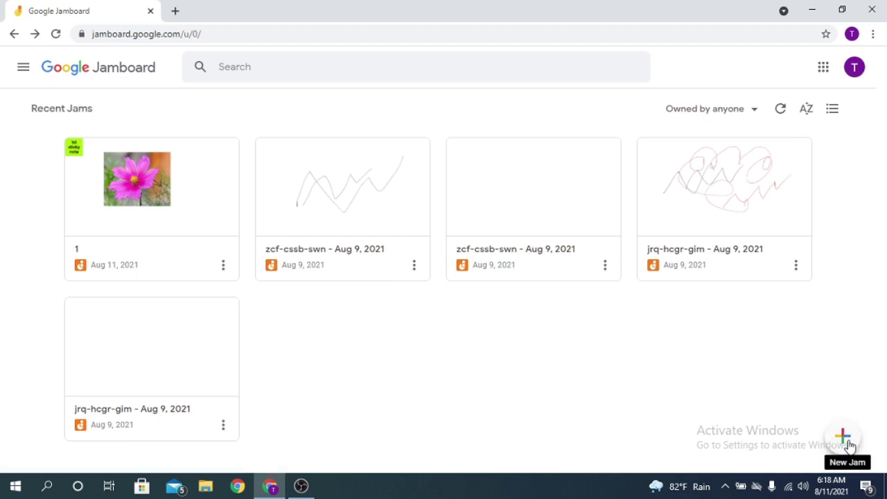
click(845, 443)
click(845, 444)
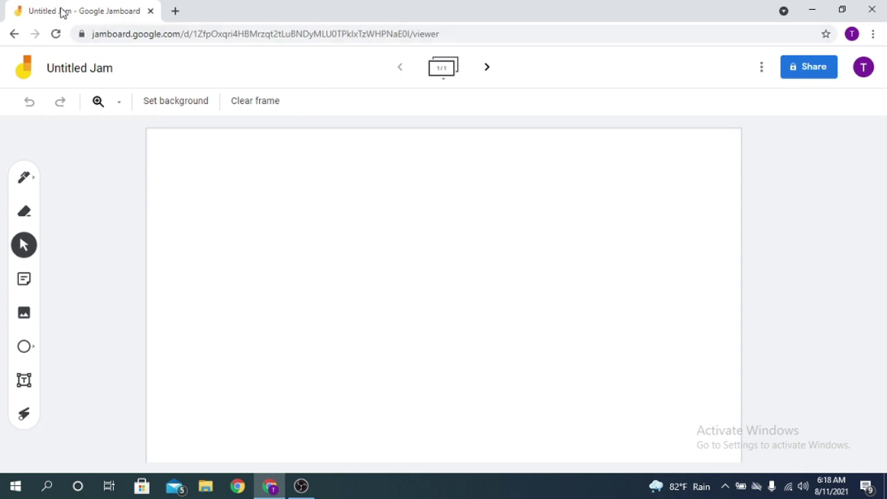
Try the 25% and 50% zoom levels on the blank frame and return the zoom to Fit.
click(118, 104)
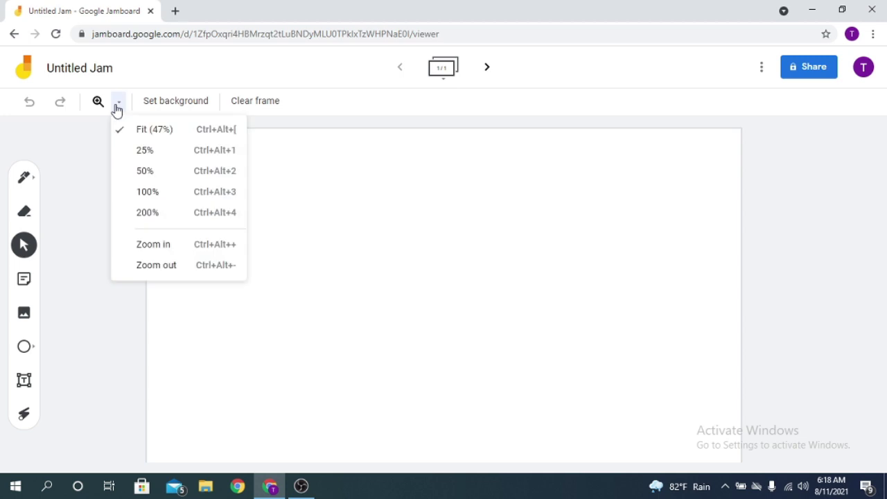
click(177, 153)
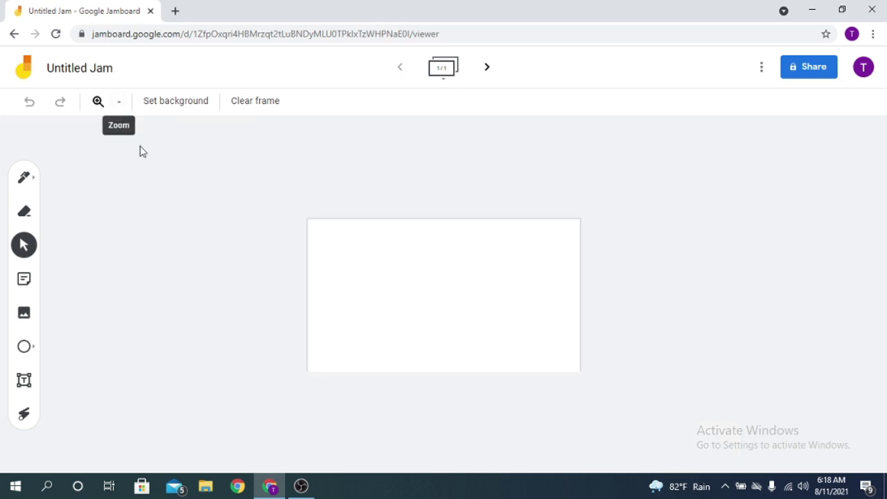
click(118, 104)
click(147, 173)
click(118, 106)
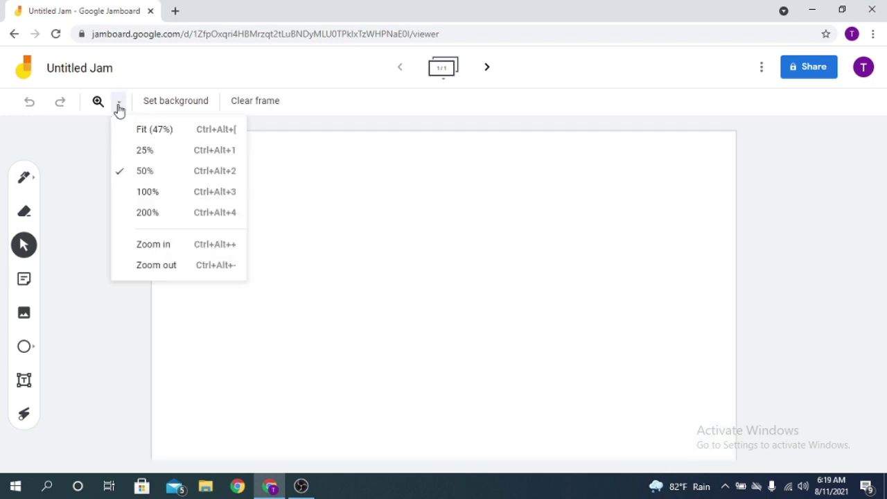
click(176, 131)
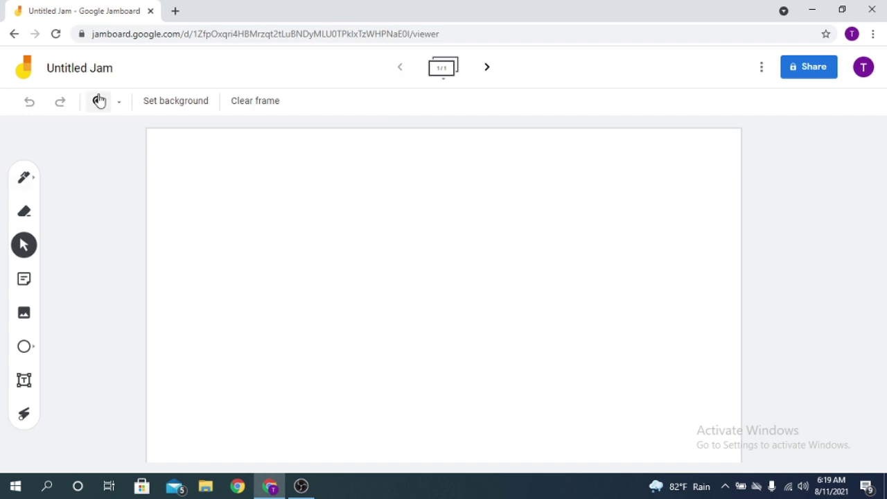
Set the frame background to the dotted pattern and replace it with the lined pattern.
click(191, 106)
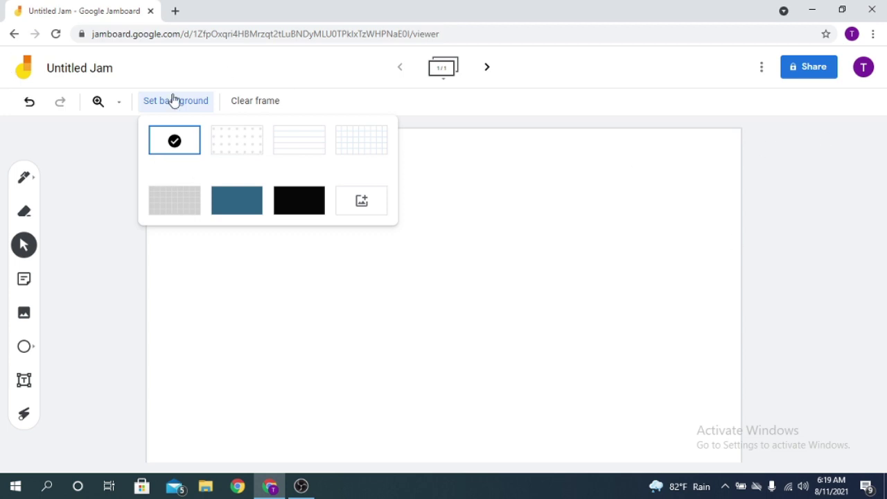
click(237, 140)
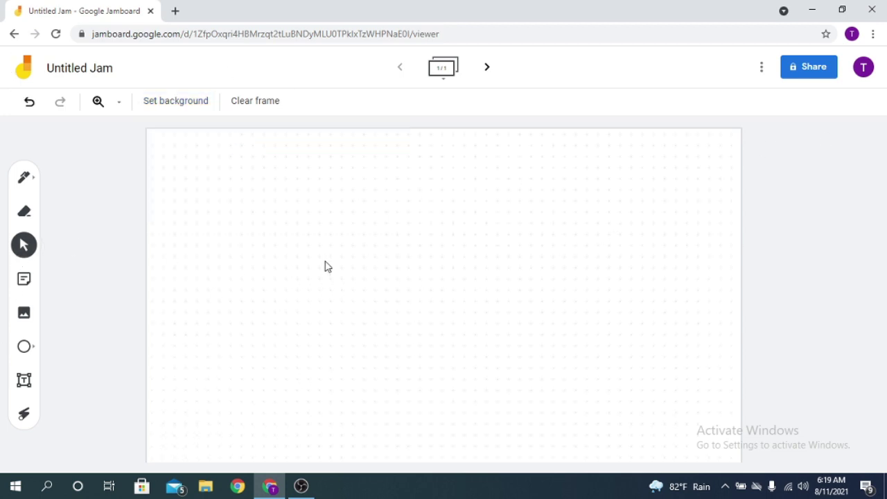
click(206, 104)
click(309, 147)
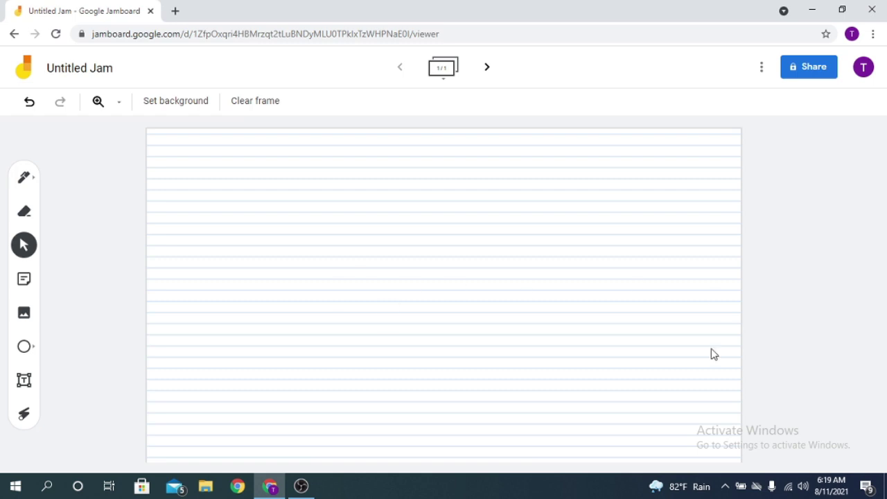
Apply the Blue graph background to the frame and replace it with the gray grid background.
click(175, 101)
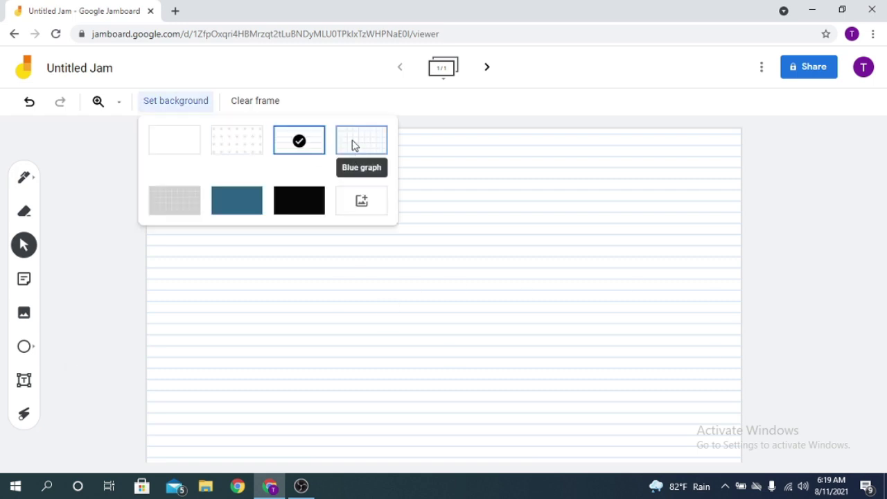
click(352, 145)
click(142, 101)
click(171, 206)
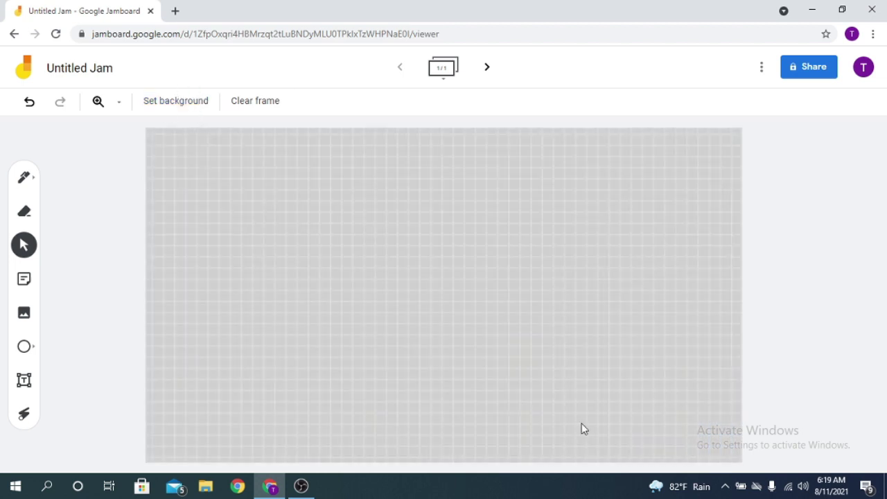
Set the frame background to solid blue and change it to solid black.
click(186, 102)
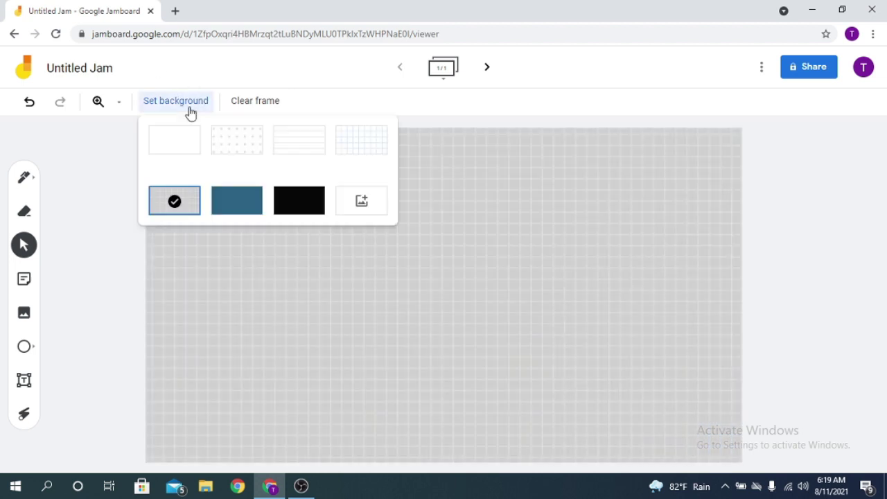
click(248, 208)
click(194, 101)
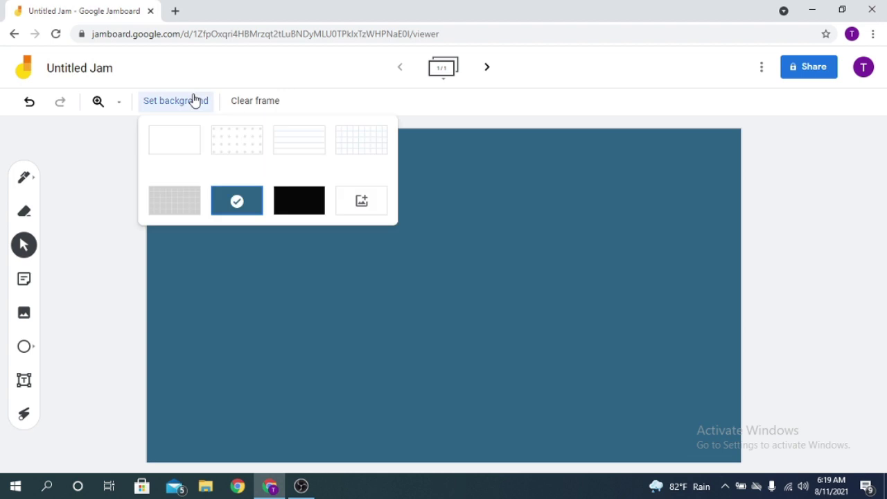
click(293, 212)
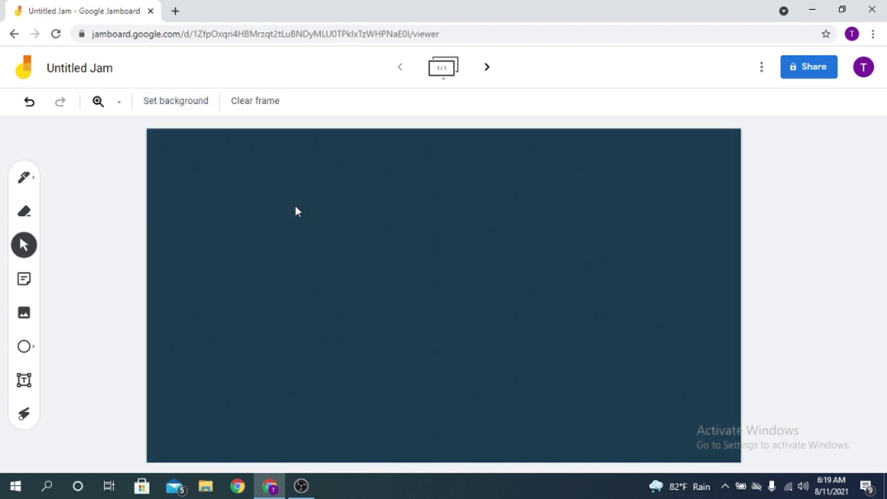
Open the custom background image picker and check its URL and camera sources, dismissing the camera access request.
click(182, 103)
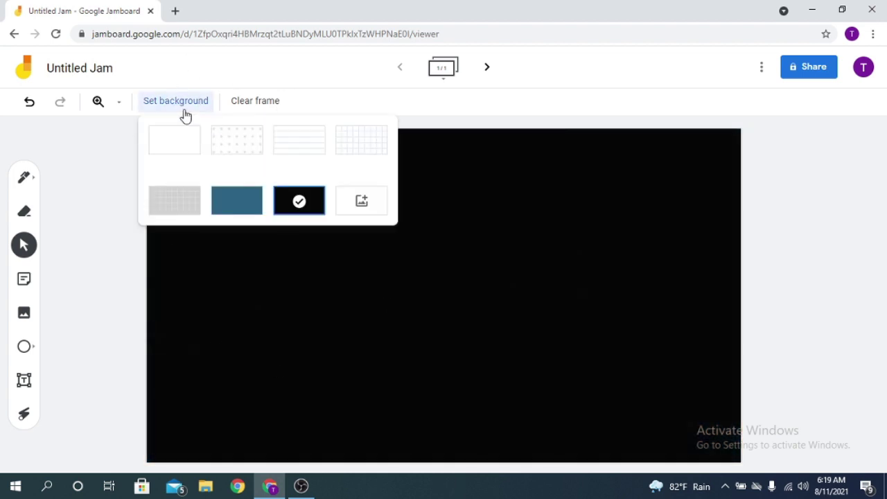
click(367, 205)
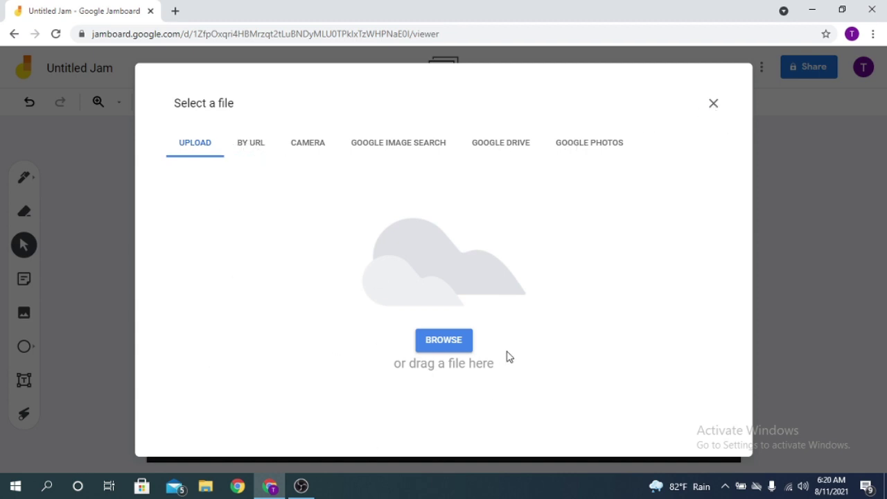
click(241, 142)
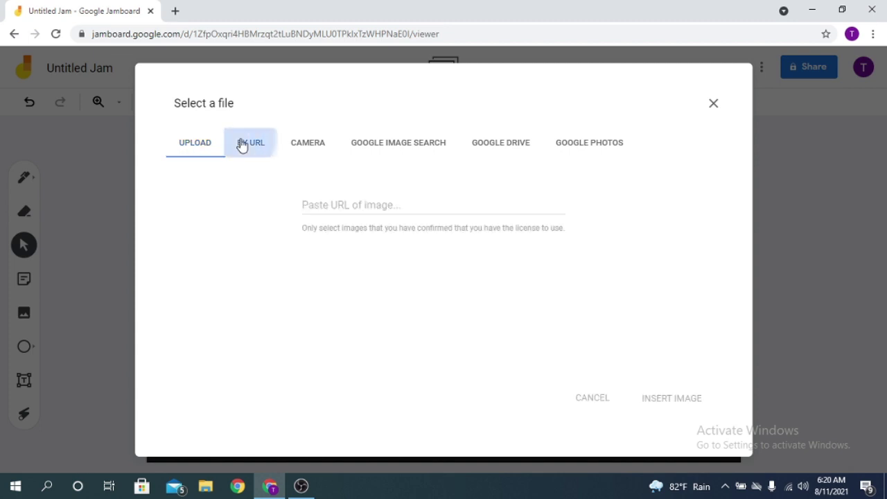
click(314, 146)
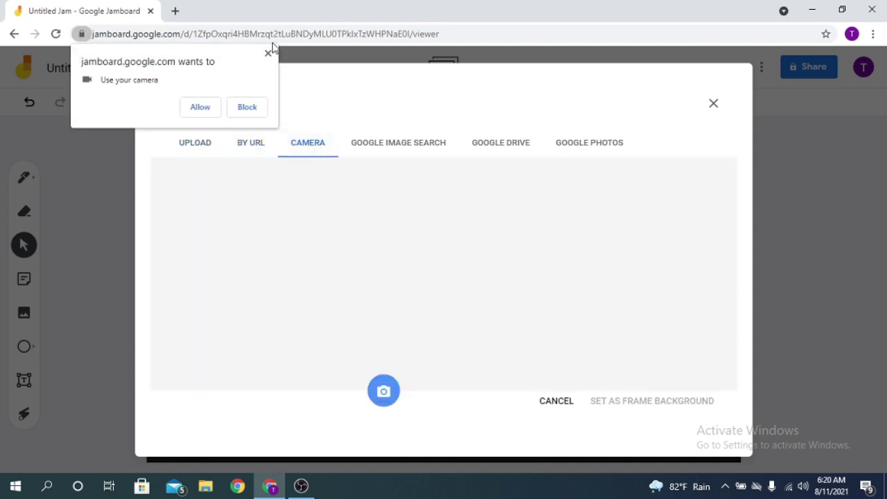
click(267, 53)
Search Google Images for "flower picture" and set the photo of a white flower in a glass bottle as the frame background.
click(399, 144)
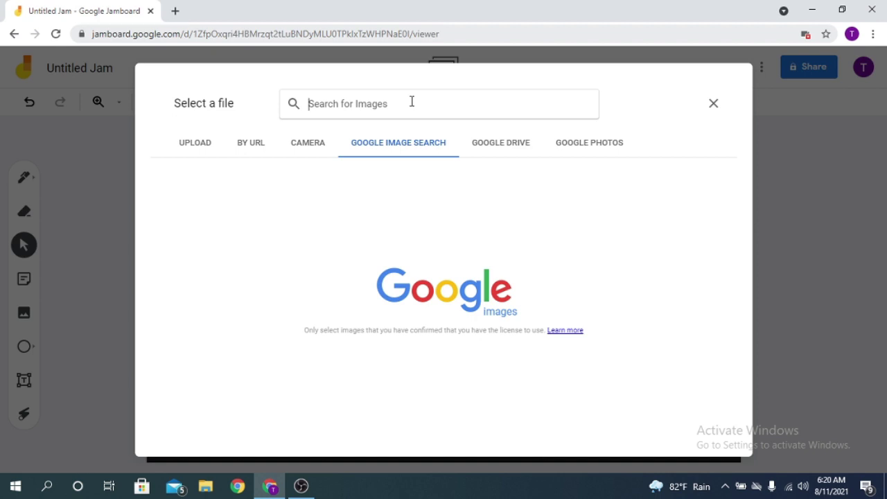
text(flower picture)
key(Return)
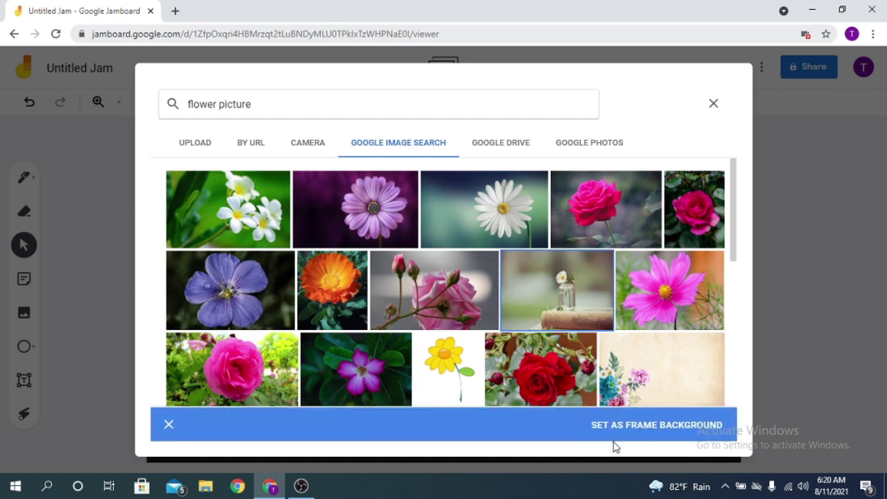
click(683, 426)
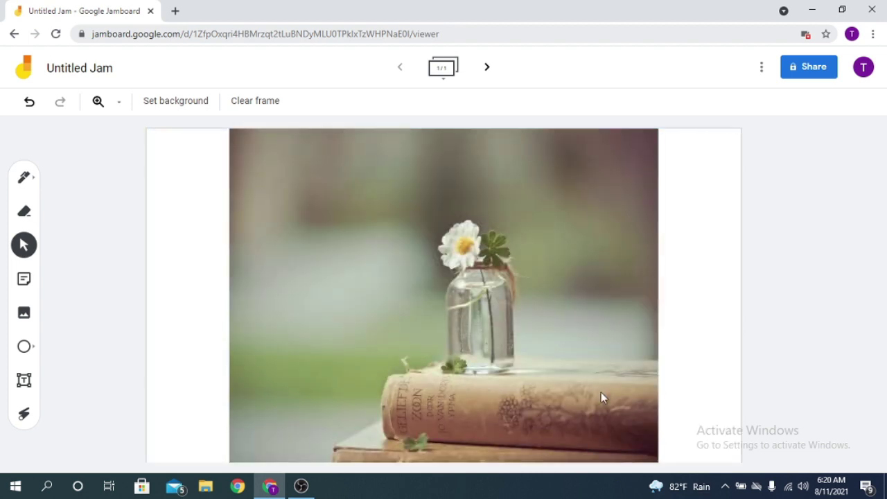
Set the frame background to plain white, then undo and redo that background change.
click(176, 100)
click(175, 142)
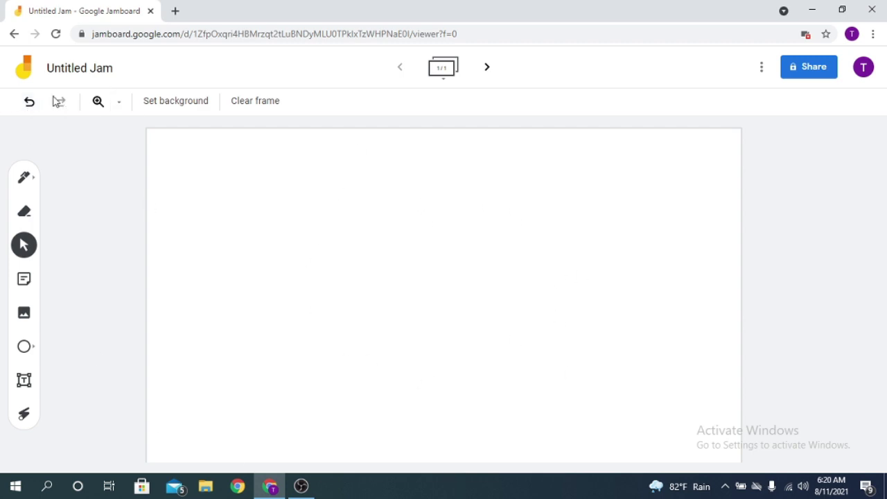
click(28, 104)
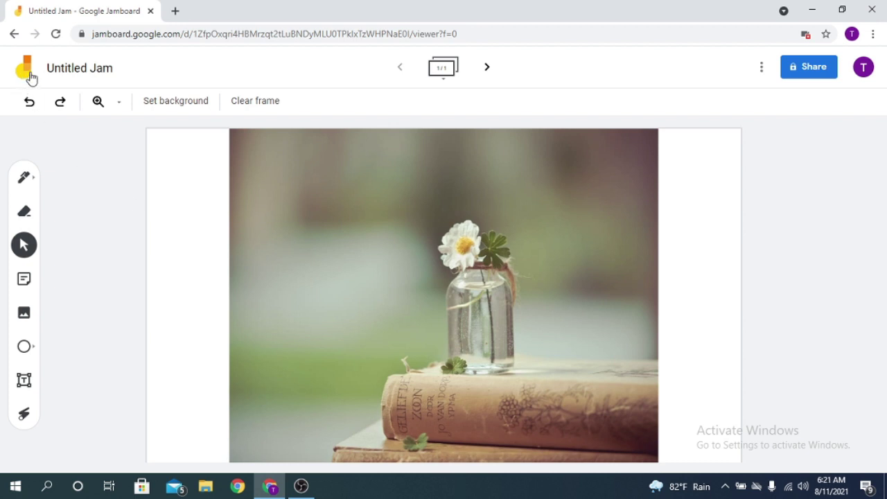
click(61, 104)
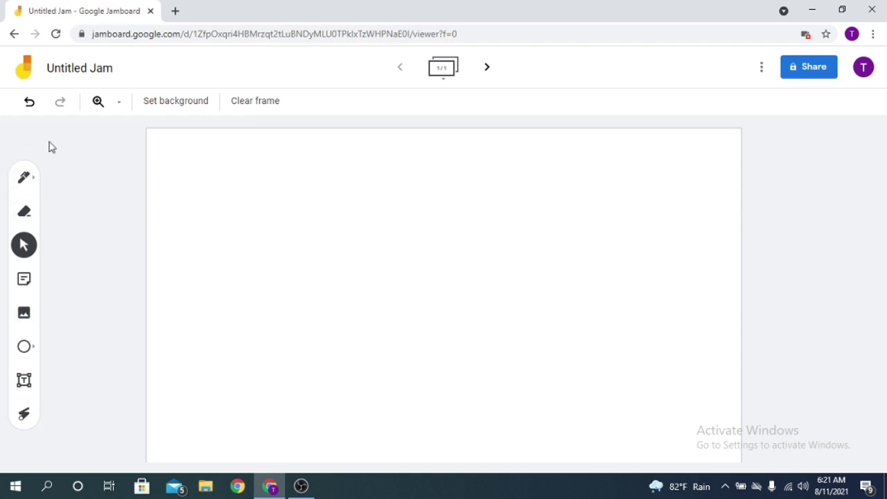
Draw a wavy freehand curve in teal with the thinnest pen type on the frame.
click(24, 177)
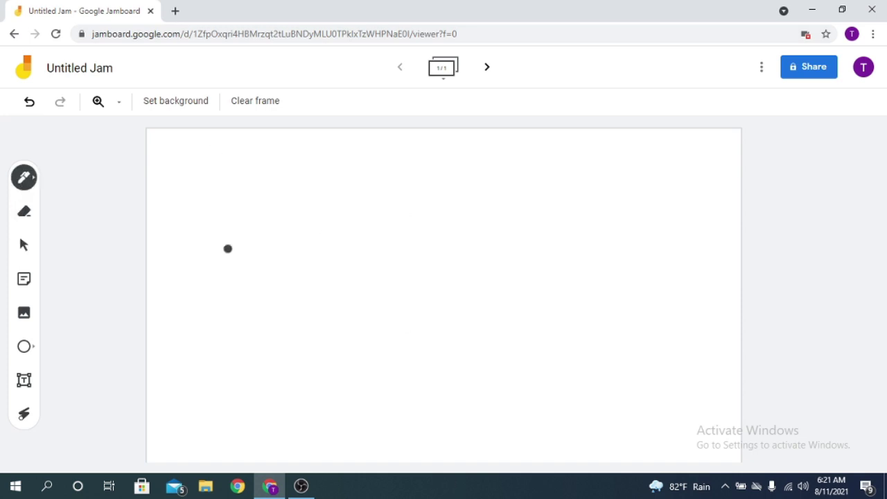
click(23, 177)
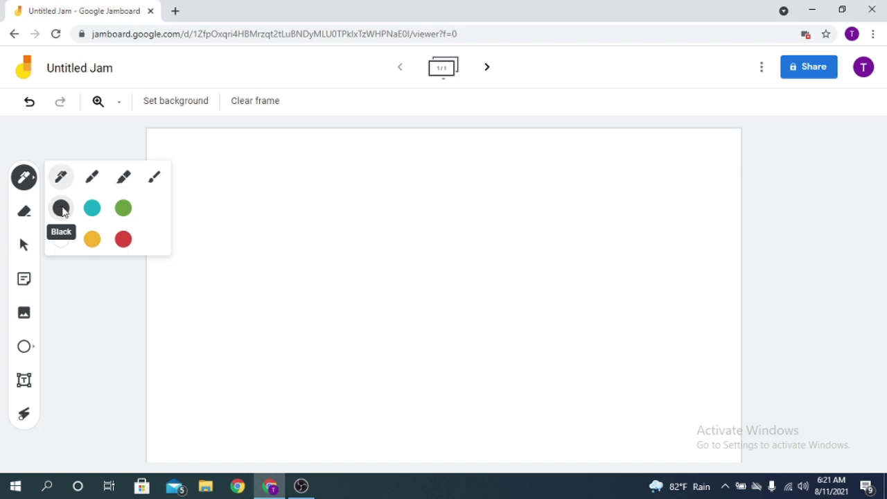
click(92, 209)
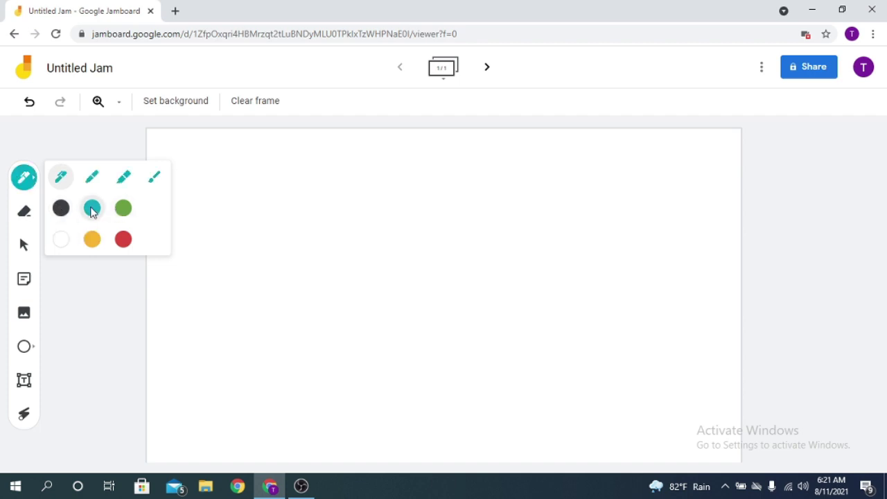
mouse_move(217, 343)
mouse_down()
mouse_move(216, 326)
mouse_move(317, 292)
mouse_move(374, 196)
mouse_up()
Draw a black pen curve above the teal one and a green pen curve below it.
click(23, 177)
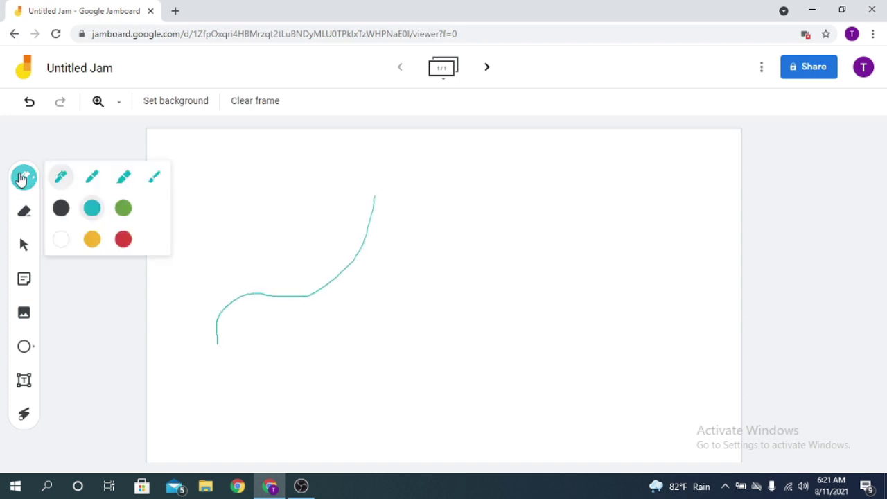
click(61, 208)
mouse_move(186, 323)
mouse_down()
mouse_move(192, 289)
mouse_move(319, 246)
mouse_move(344, 202)
mouse_up()
click(24, 179)
click(124, 208)
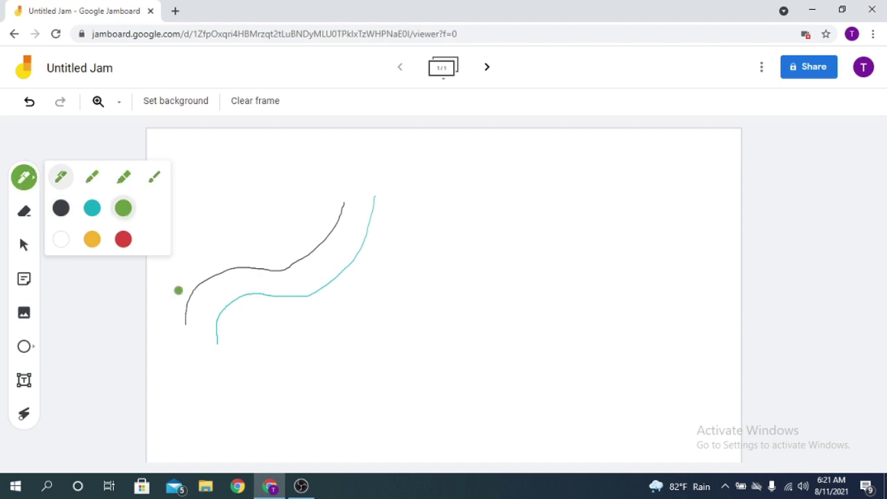
mouse_move(231, 367)
mouse_down()
mouse_move(373, 323)
mouse_move(412, 243)
mouse_up()
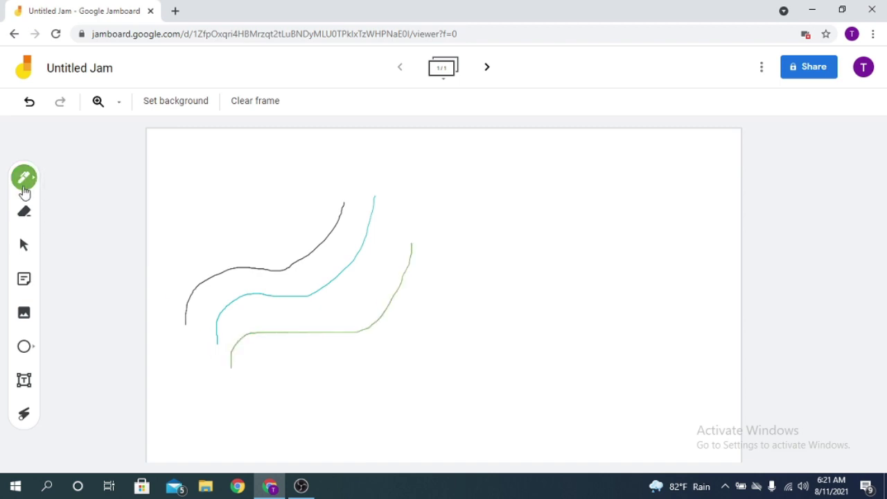
Draw two more black curves below the green one, using the second and the third pen types.
click(25, 179)
click(63, 214)
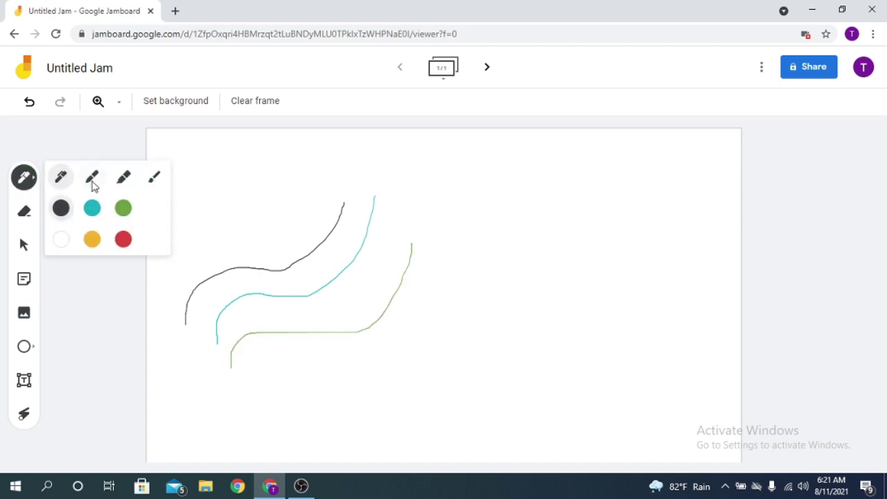
click(95, 181)
mouse_move(251, 397)
mouse_down()
mouse_move(347, 362)
mouse_move(444, 290)
mouse_move(450, 257)
mouse_up()
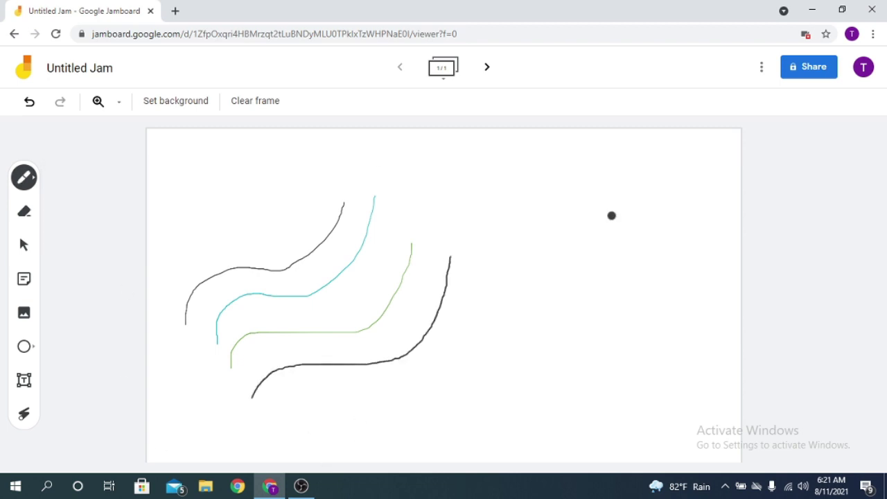
click(23, 177)
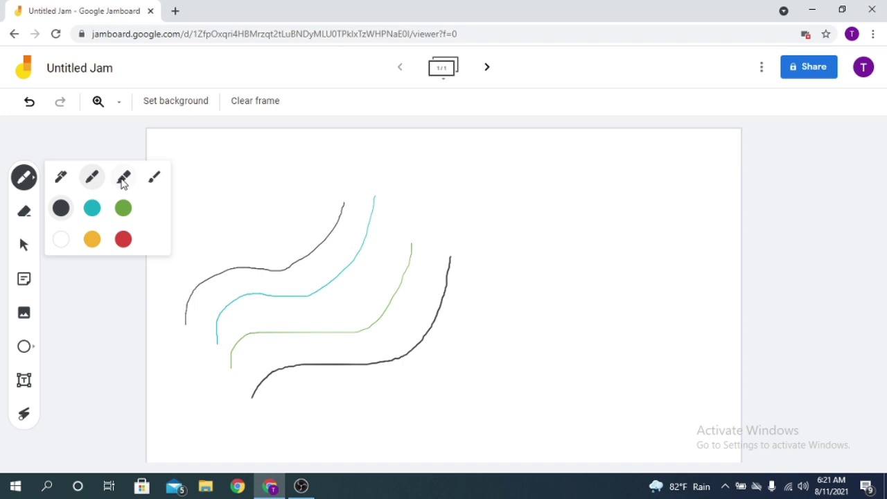
click(123, 181)
mouse_move(313, 432)
mouse_down()
mouse_move(393, 390)
mouse_move(526, 276)
mouse_move(533, 255)
mouse_up()
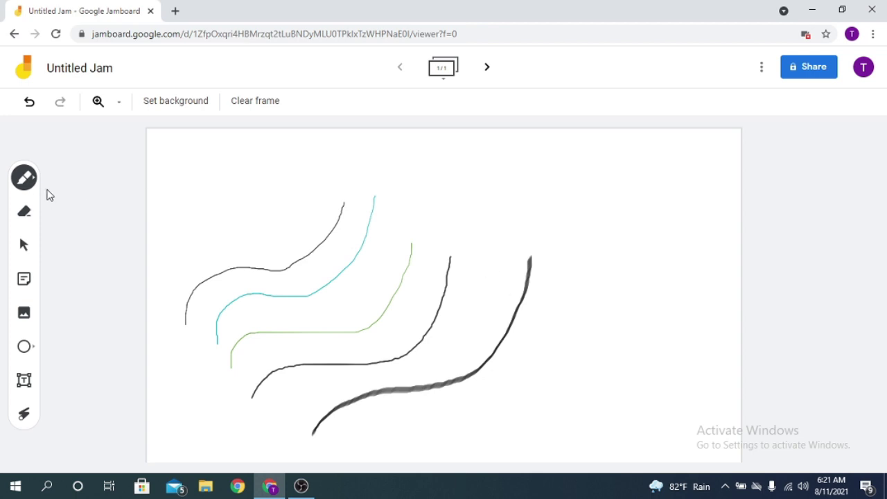
Draw a wide, pale gray curve below the others using the fourth pen type in black.
click(10, 179)
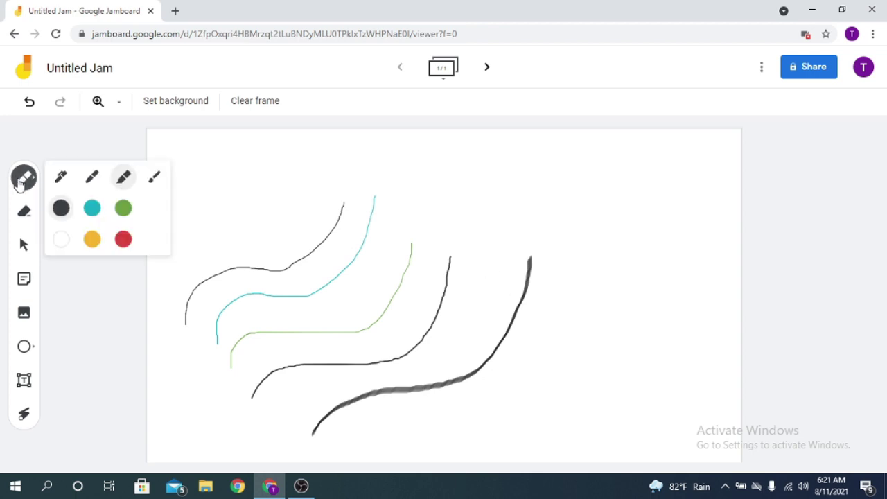
click(155, 179)
mouse_move(416, 438)
mouse_down()
mouse_move(598, 335)
mouse_move(607, 257)
mouse_up()
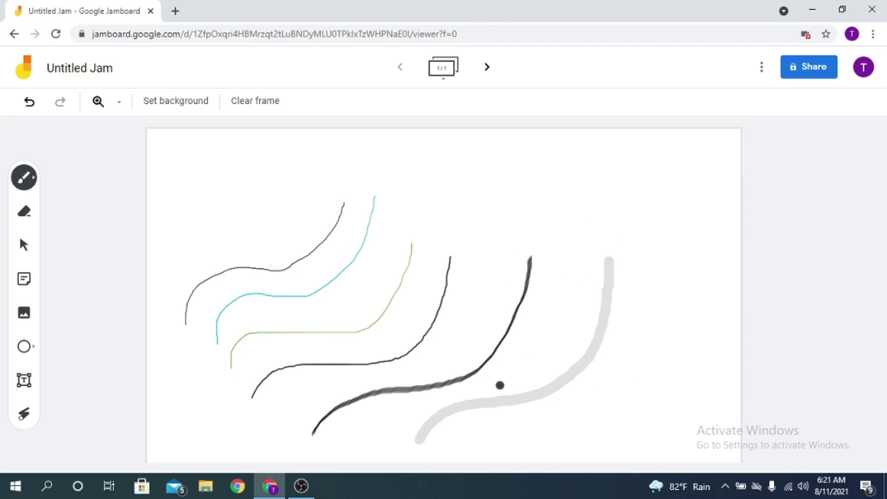
click(25, 181)
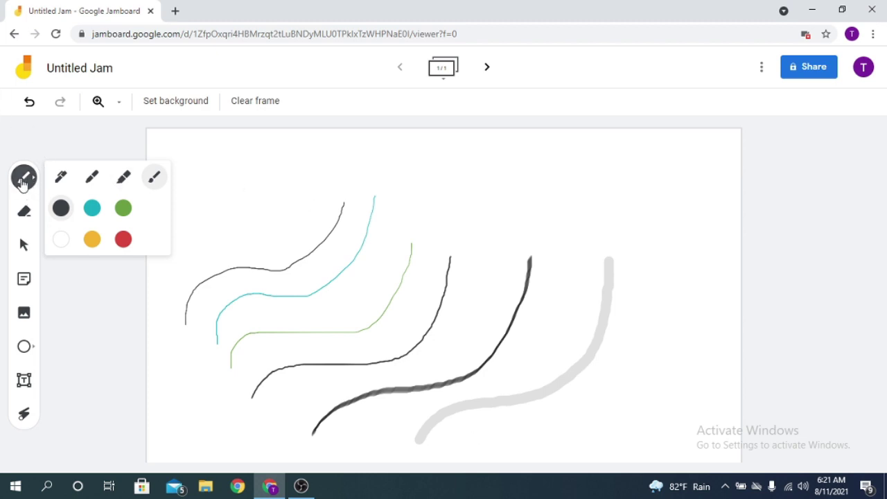
click(108, 138)
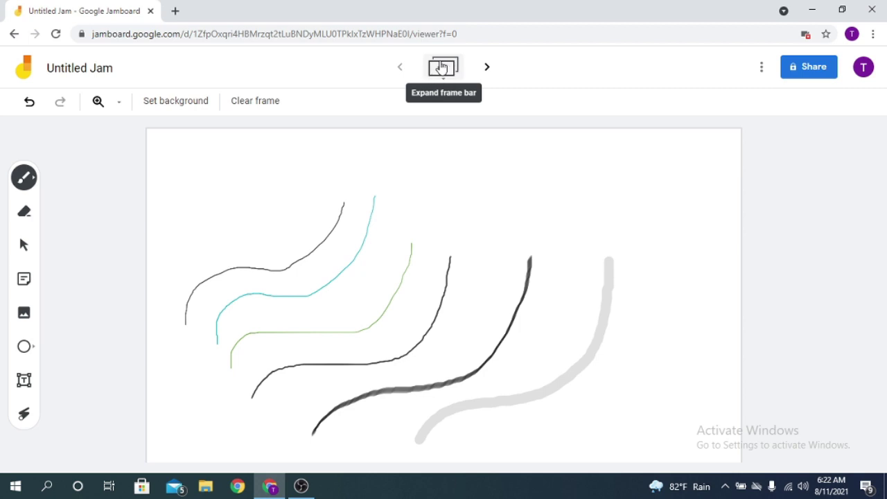
Add two blank frames to the jam and return to the first frame.
click(487, 69)
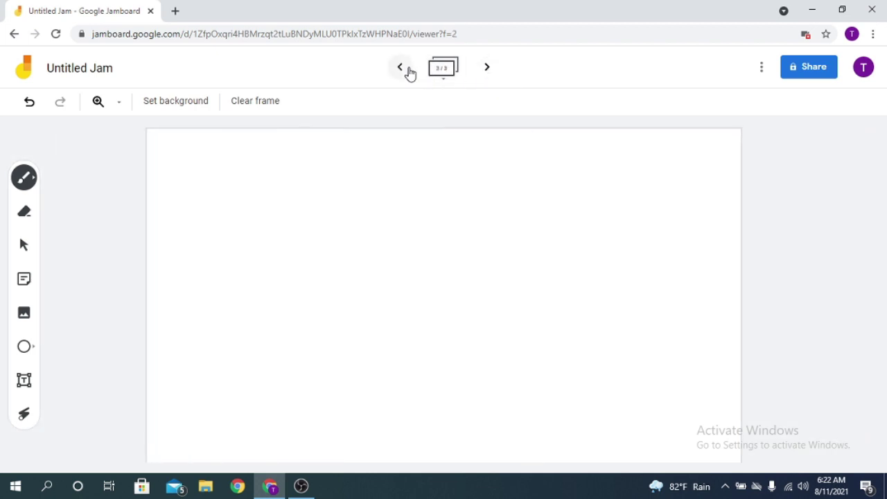
click(407, 74)
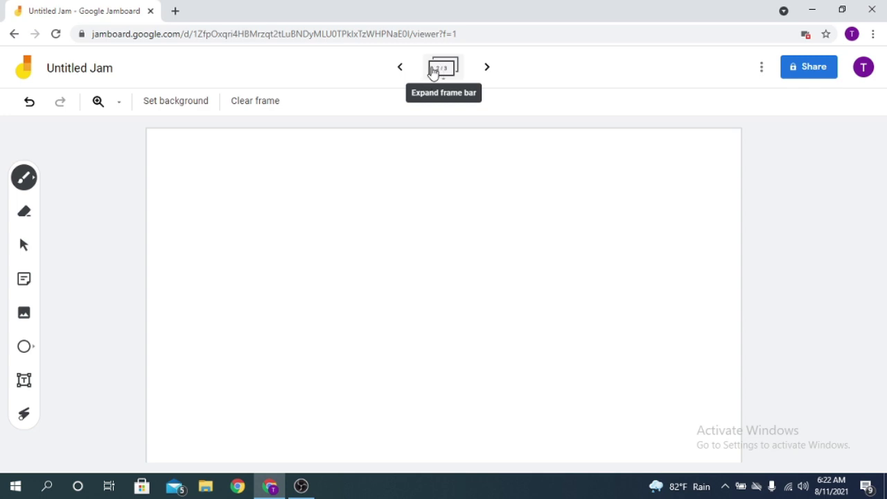
click(401, 70)
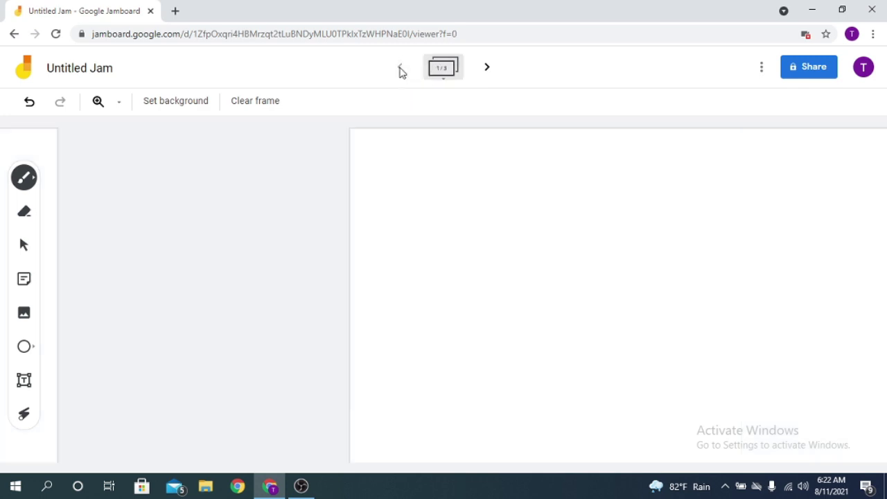
Erase most of the drawn curves on the first frame with the Eraser.
click(25, 214)
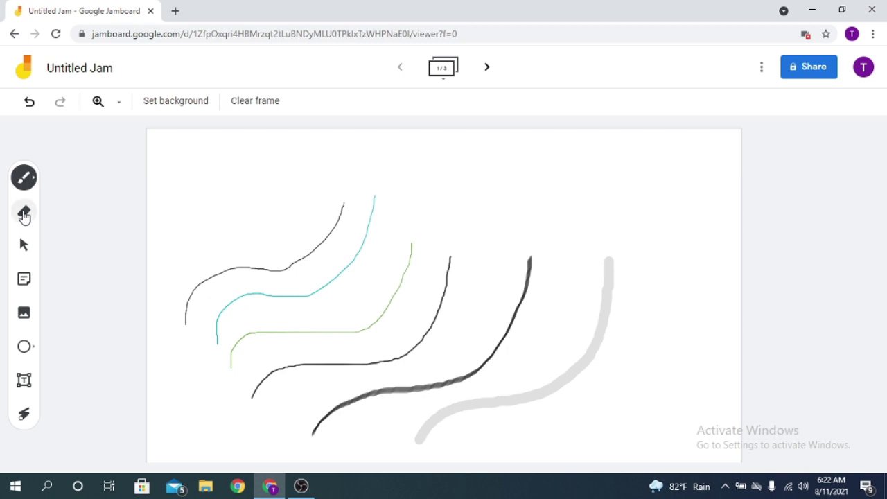
drag(326, 223, 324, 299)
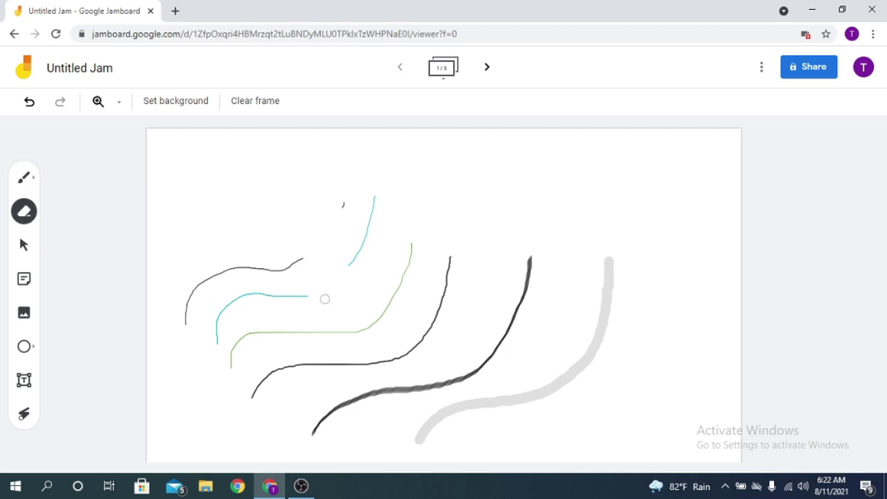
drag(339, 154, 366, 262)
mouse_move(419, 172)
mouse_down()
mouse_move(242, 284)
mouse_move(271, 319)
mouse_move(523, 301)
mouse_move(496, 299)
mouse_move(378, 365)
mouse_move(495, 402)
mouse_move(164, 352)
mouse_move(256, 293)
mouse_move(214, 277)
mouse_up()
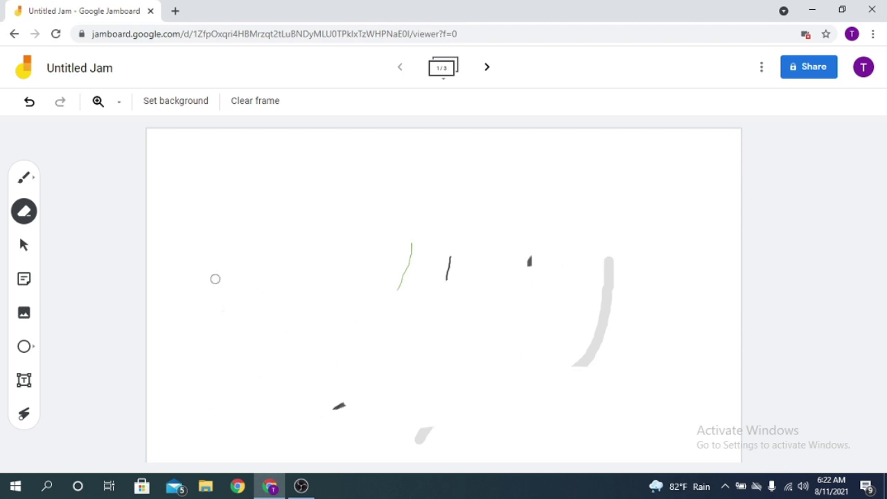
Undo the erasing of the curves, including one redo along the way.
click(31, 103)
key(ctrl+y)
click(28, 103)
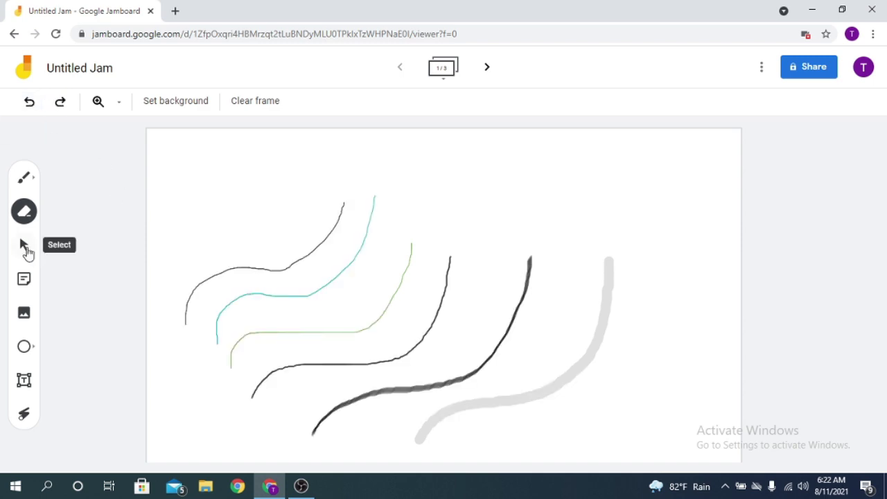
Start a sticky note, try the green, blue, pink, orange and yellow colors, and set it to transparent.
click(24, 247)
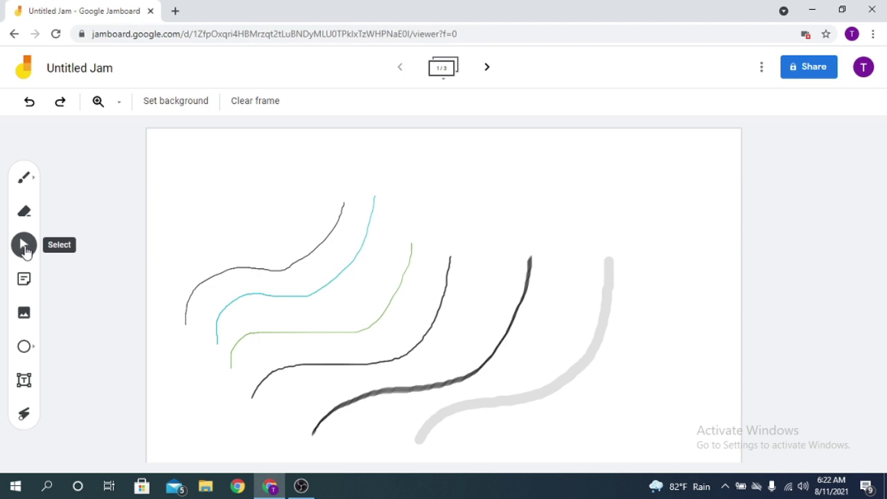
click(25, 280)
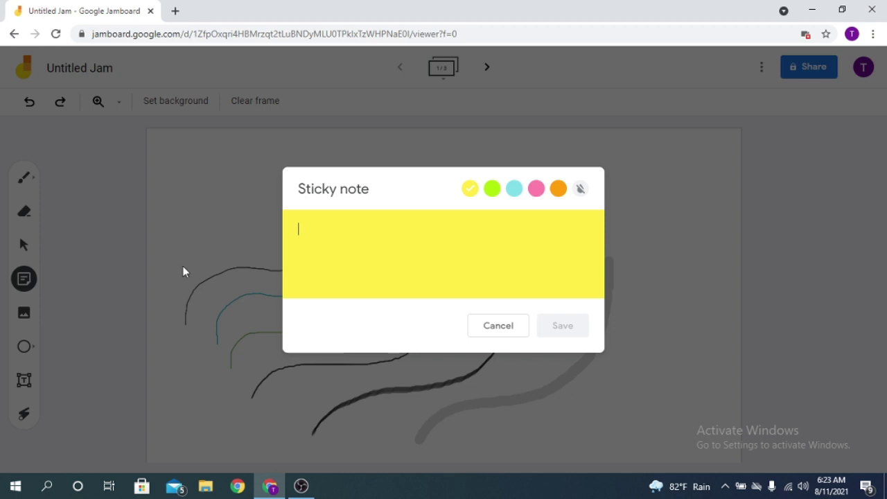
click(493, 190)
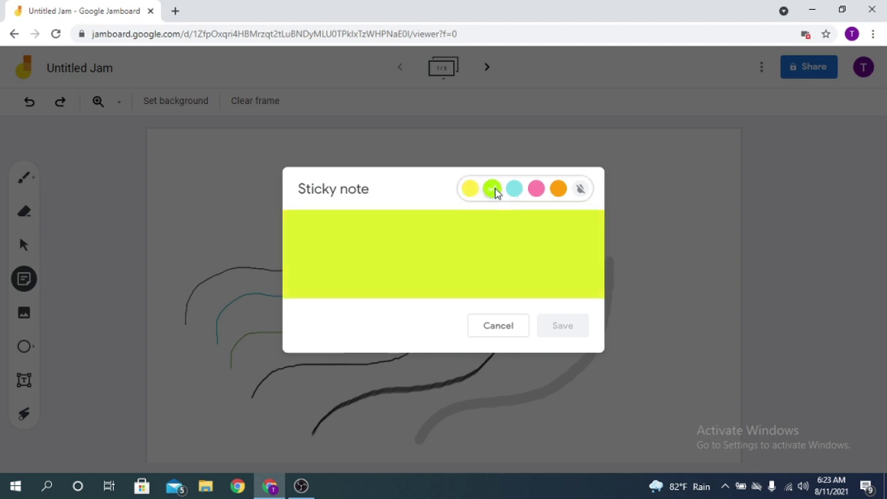
click(514, 190)
click(538, 190)
click(559, 188)
click(470, 189)
click(581, 190)
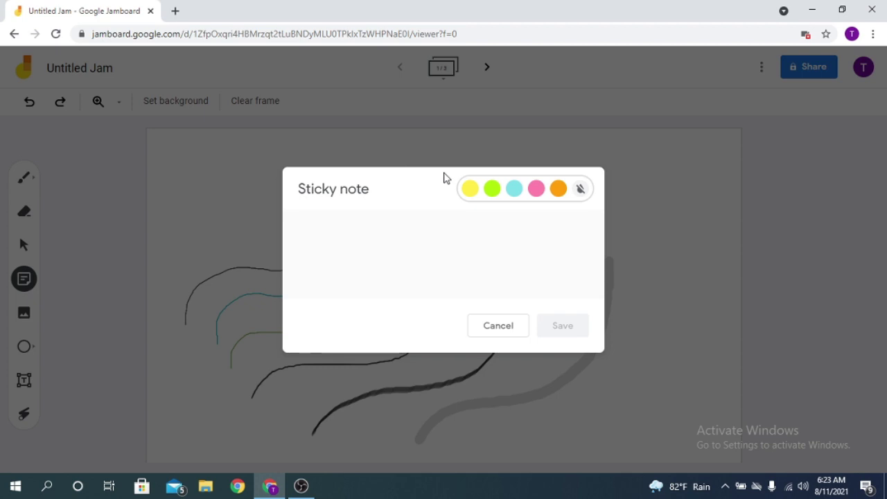
Set the sticky note's color to yellow, add it with the text "1st sticky note", and close the note editor.
click(470, 190)
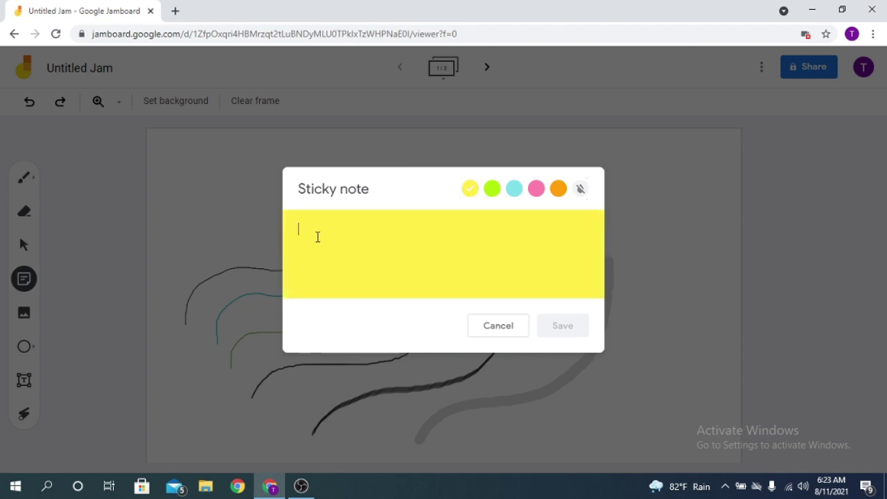
text(1st sticky note)
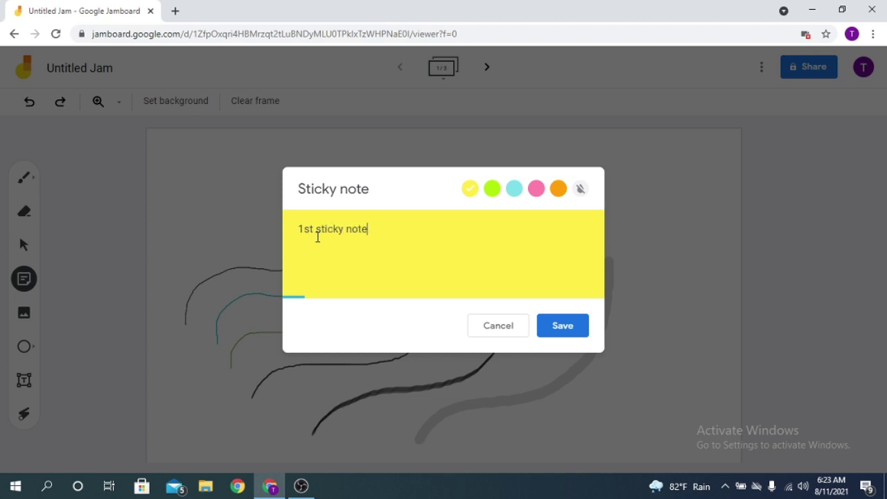
click(570, 330)
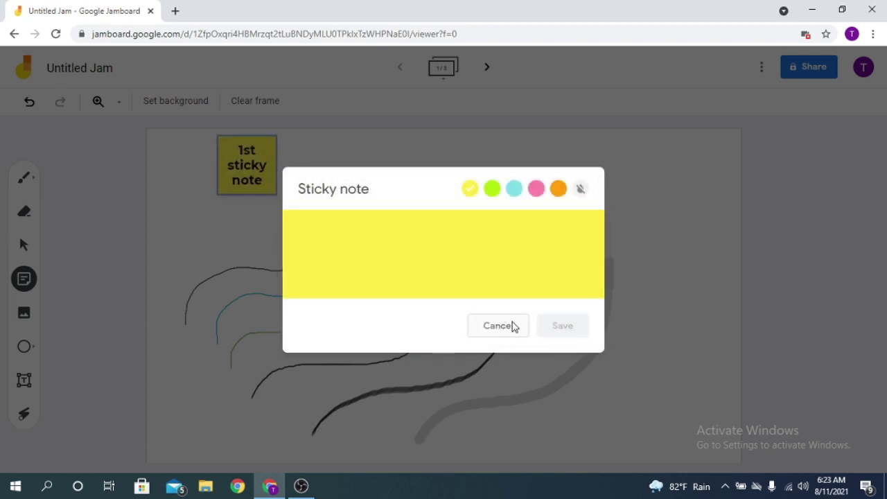
click(681, 195)
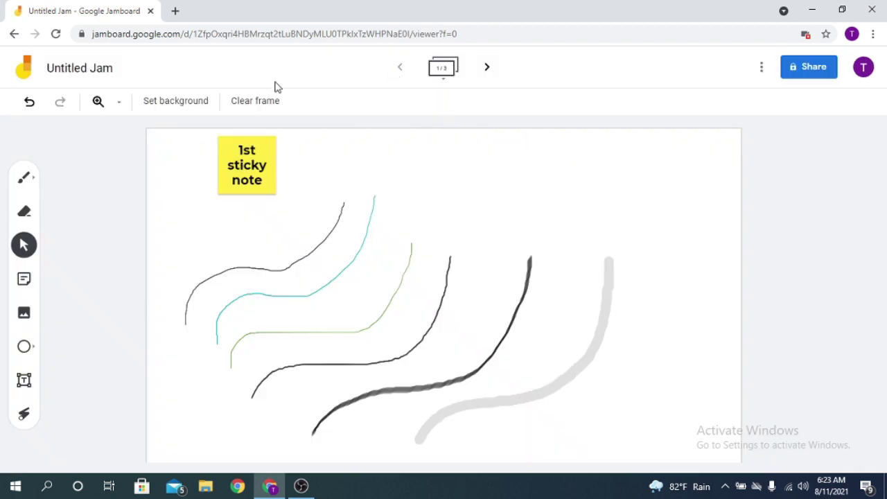
Move the yellow sticky note into the upper-left corner of the frame, leaving its text as it is.
drag(263, 162, 198, 159)
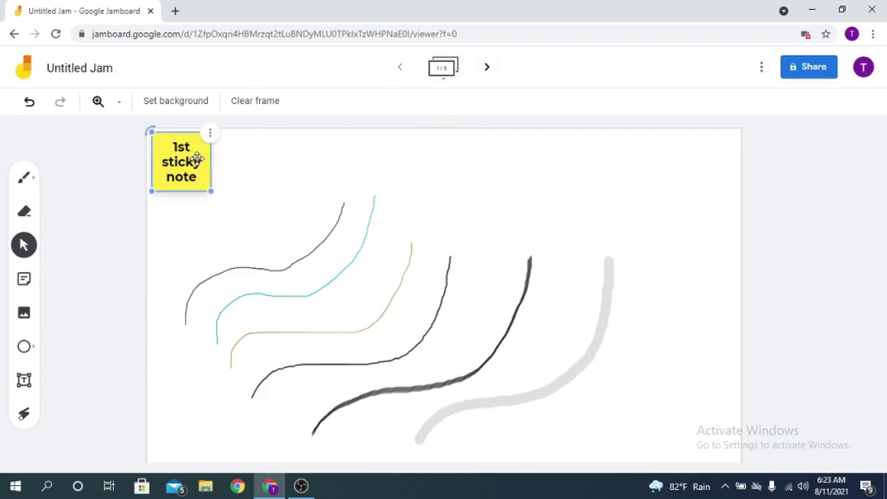
double_click(197, 159)
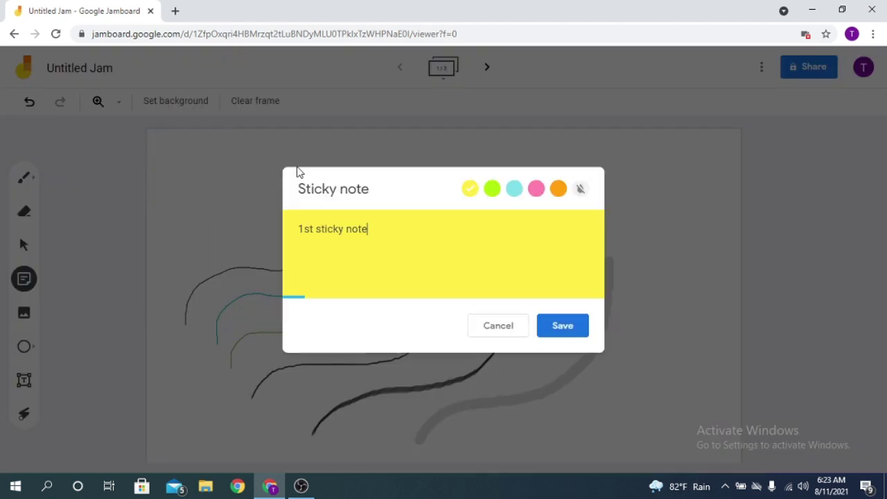
click(503, 332)
drag(209, 189, 186, 177)
click(193, 159)
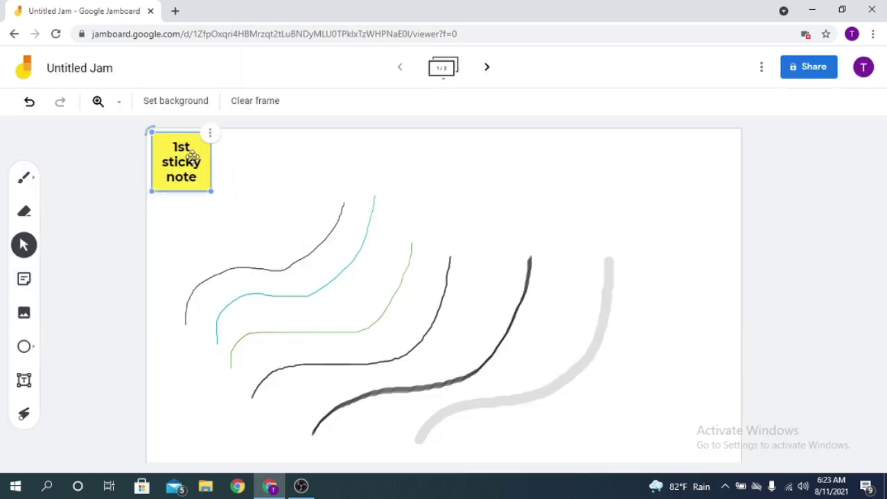
click(175, 174)
drag(173, 159, 173, 160)
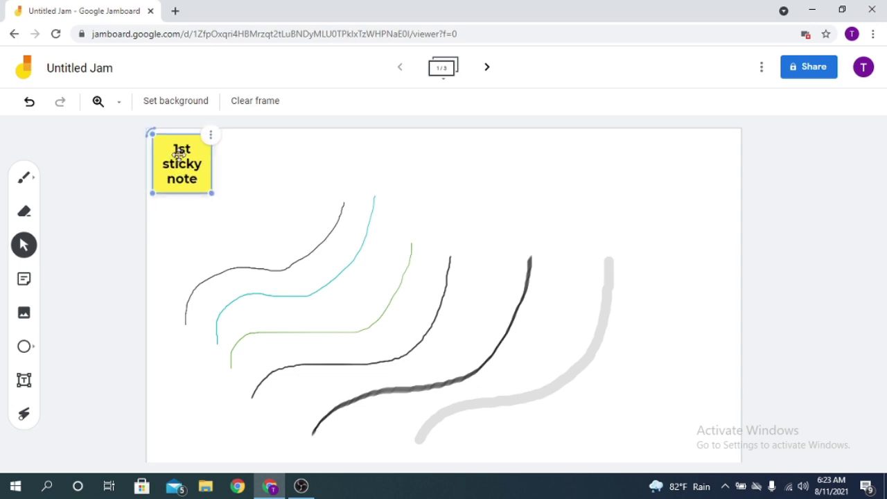
Enlarge the sticky note slightly and try rotating it.
drag(212, 192, 233, 176)
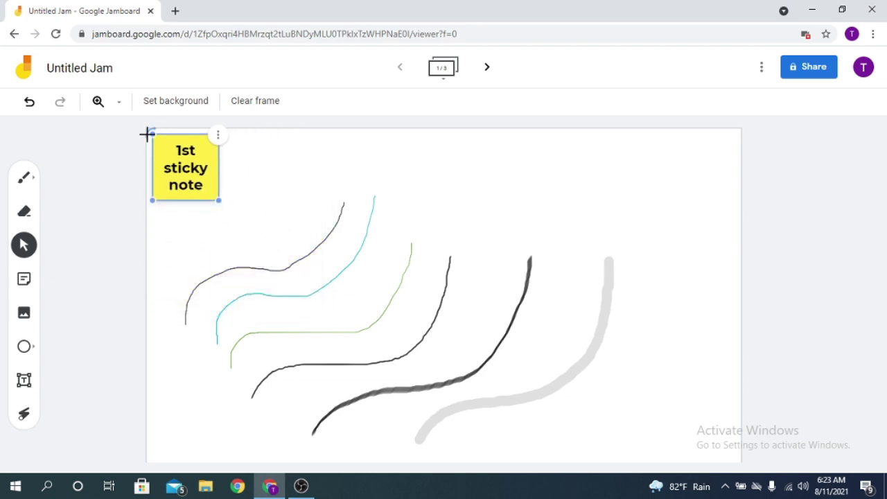
mouse_move(150, 129)
mouse_down()
mouse_move(209, 126)
mouse_move(190, 215)
mouse_move(129, 157)
mouse_move(146, 128)
mouse_up()
mouse_move(150, 133)
mouse_down()
mouse_move(162, 125)
mouse_move(236, 184)
mouse_move(140, 192)
mouse_move(148, 131)
mouse_up()
Change the color of the "1st sticky note" note to green and save it.
click(218, 137)
click(267, 142)
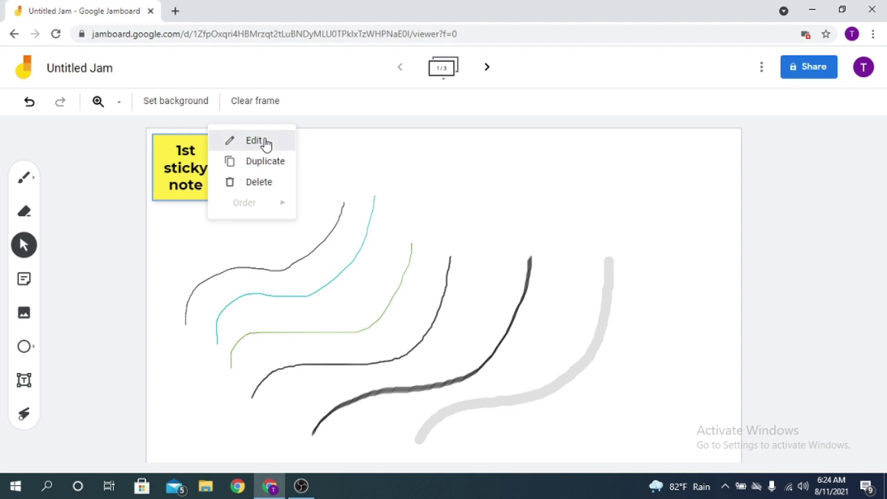
click(493, 190)
click(572, 329)
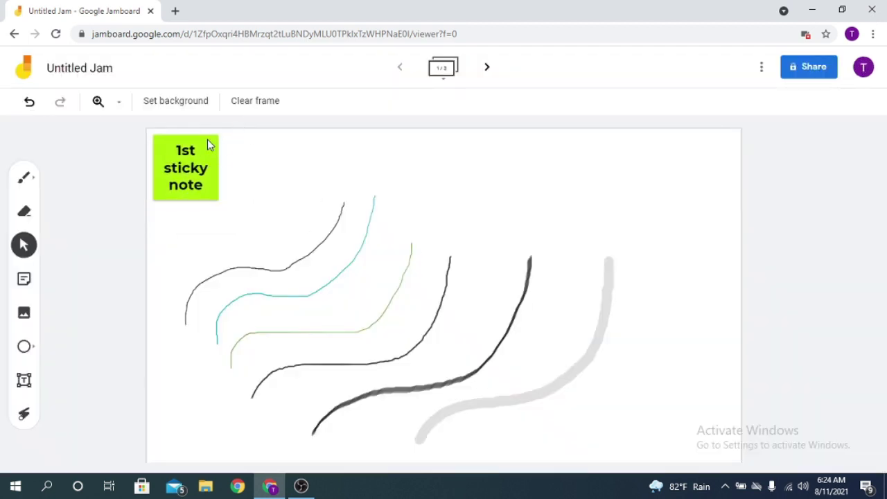
Duplicate the green sticky note, placing the copy beside the original, and delete the copy.
click(187, 173)
click(221, 136)
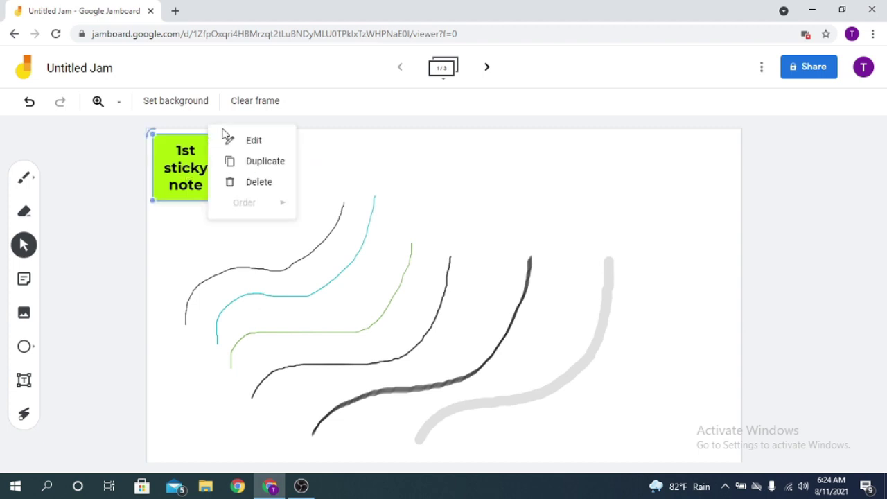
click(277, 172)
drag(203, 182, 260, 170)
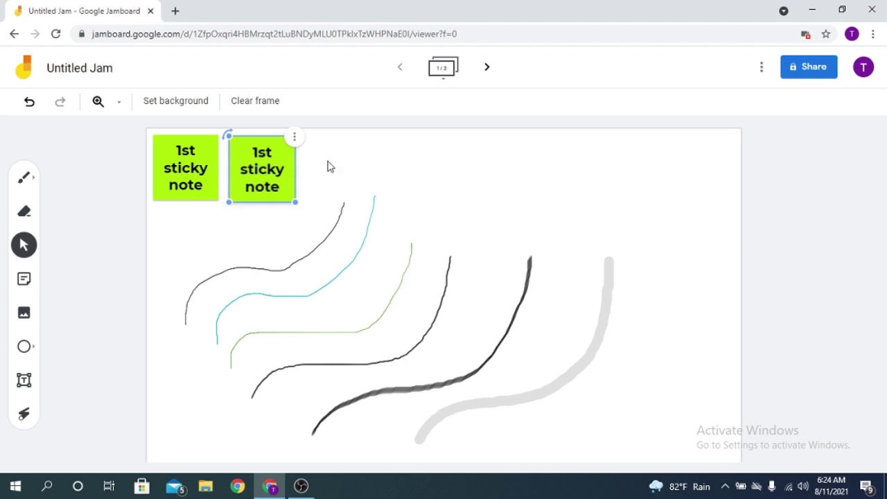
click(294, 138)
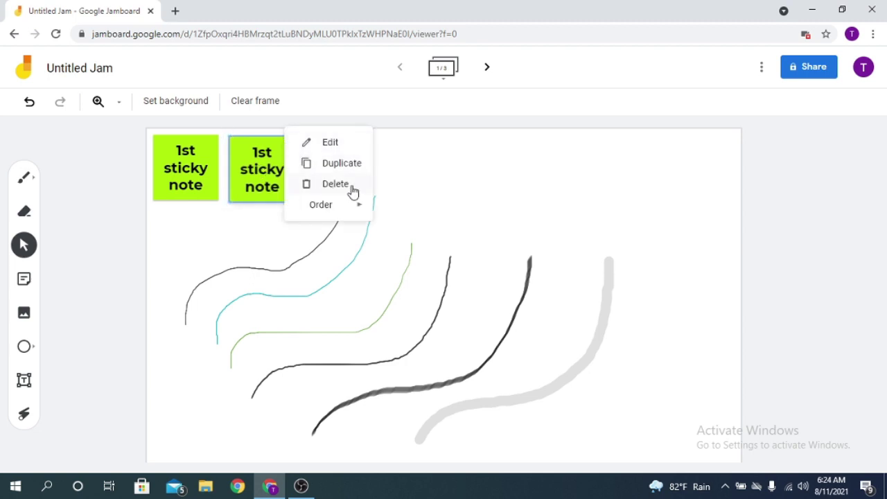
click(337, 185)
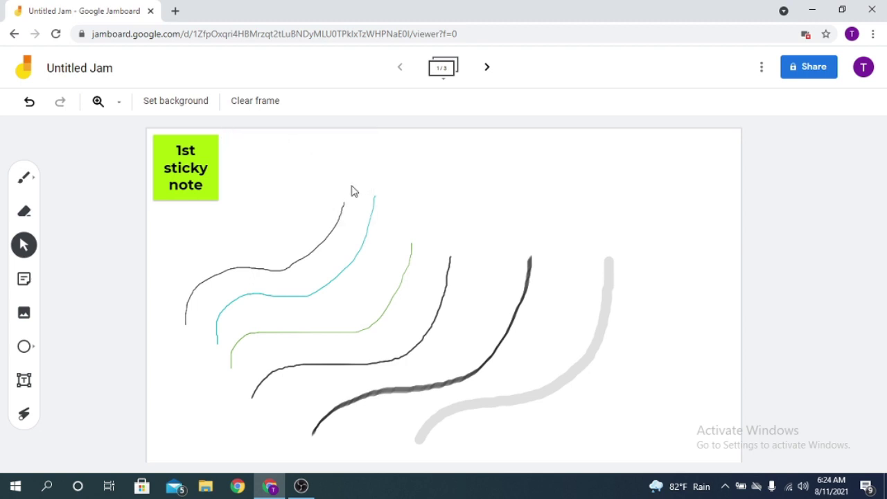
Duplicate the green sticky note again and place the copy so that it partly overlaps the original.
click(206, 162)
click(217, 138)
click(246, 160)
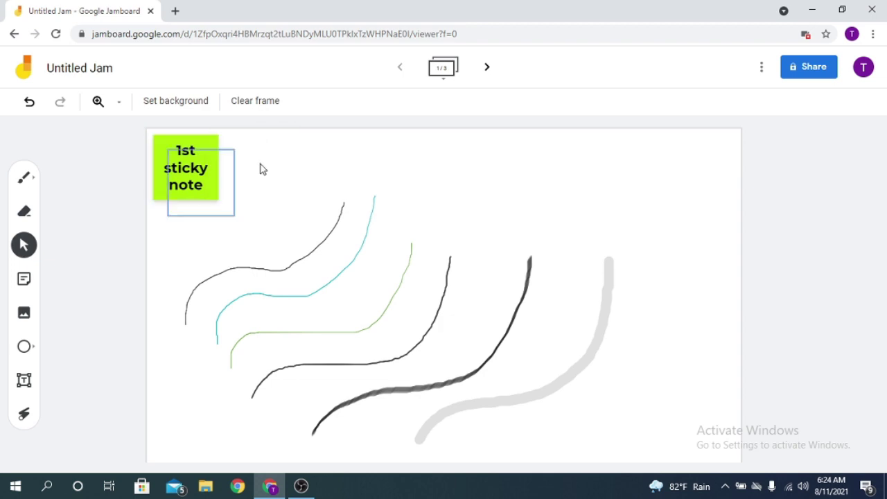
drag(208, 187, 232, 190)
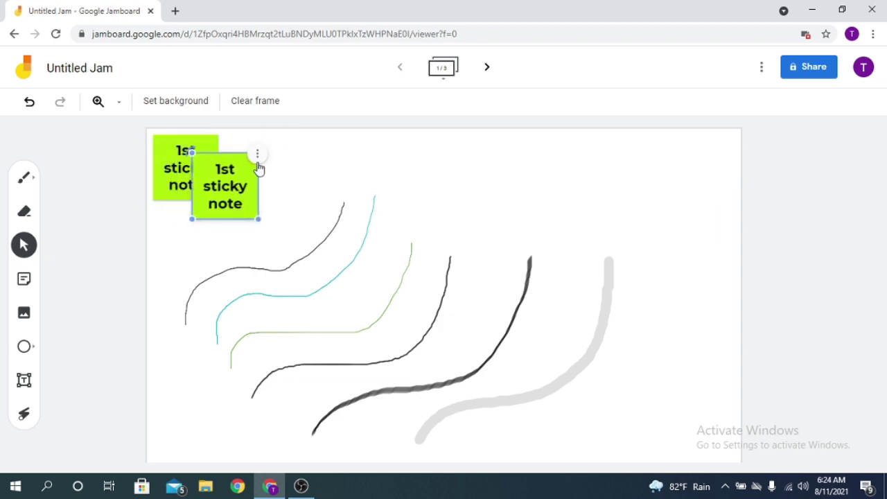
Send the overlapping sticky note copy backward, behind the original note.
click(258, 157)
mouse_move(288, 230)
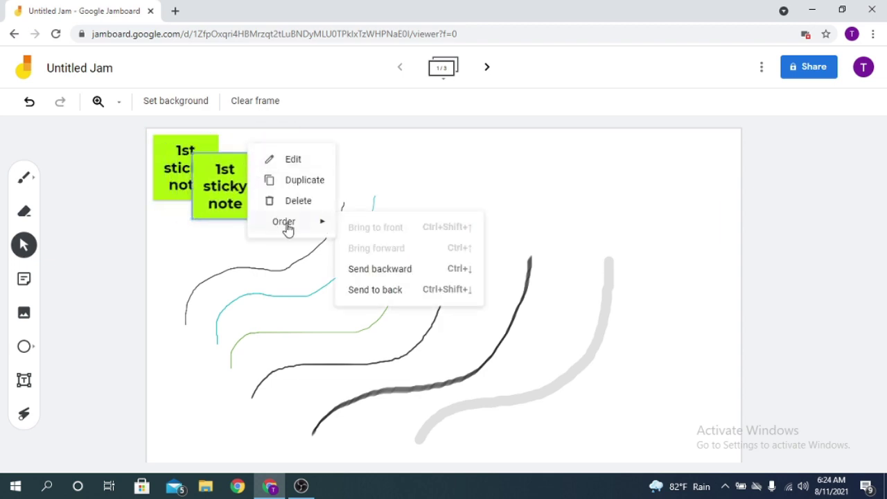
click(395, 275)
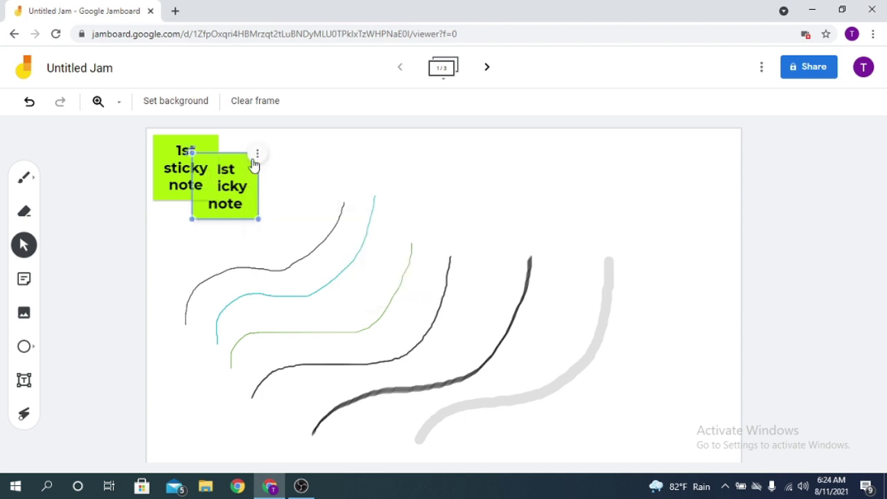
click(257, 154)
click(364, 182)
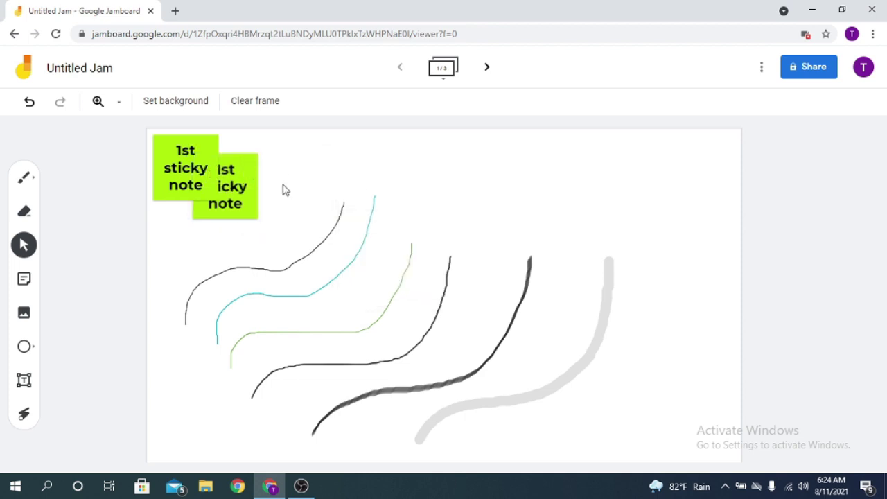
Bring the overlapping sticky note copy to the front of the original note.
click(238, 194)
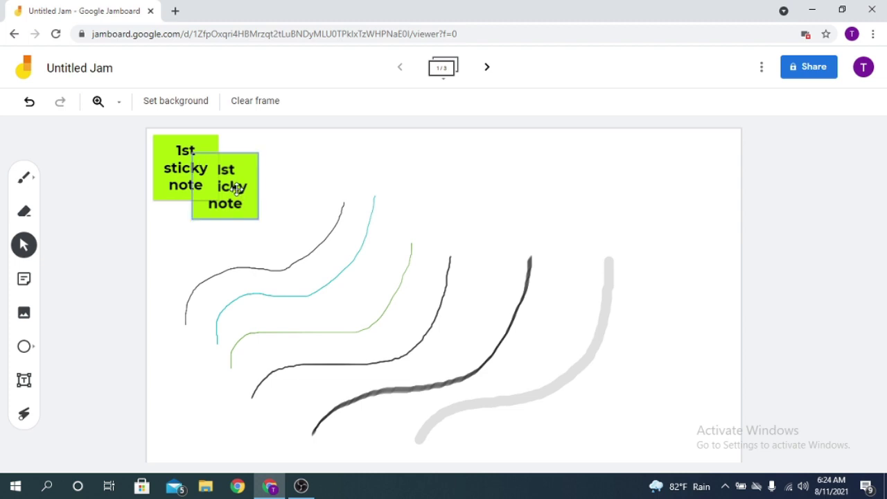
click(257, 155)
mouse_move(305, 222)
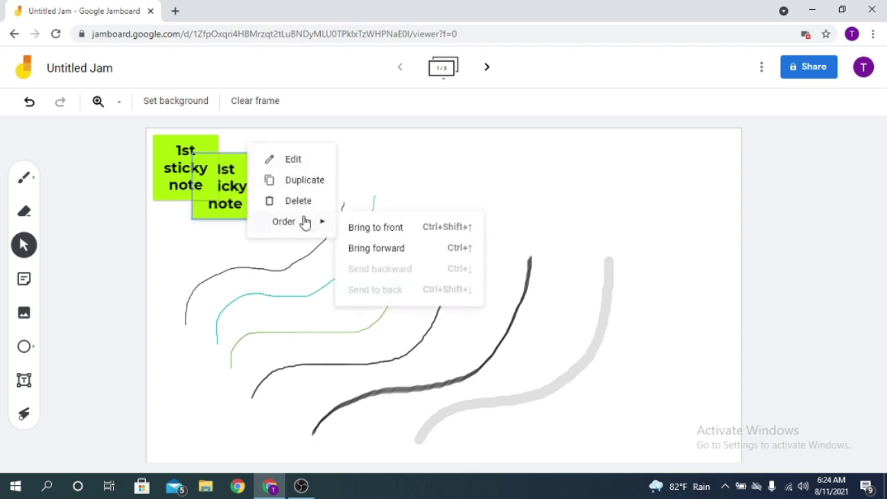
click(392, 227)
click(361, 170)
Delete the overlapping copy of the green sticky note.
click(254, 182)
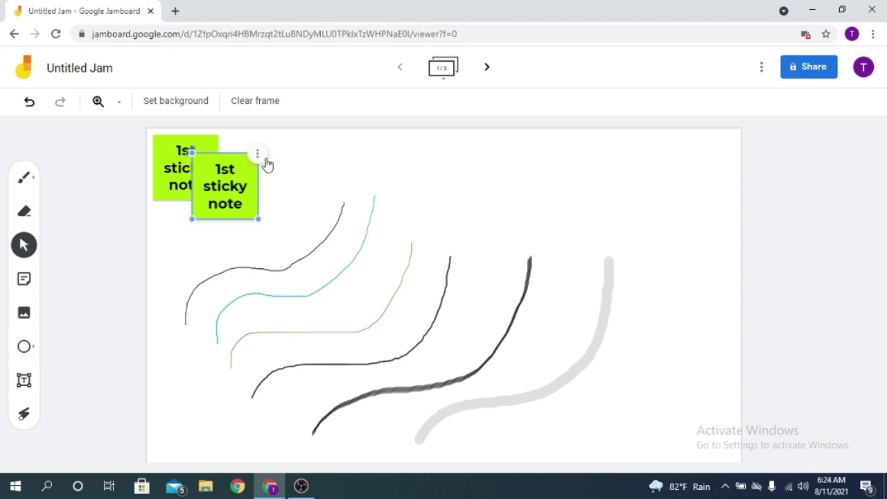
click(258, 155)
click(303, 203)
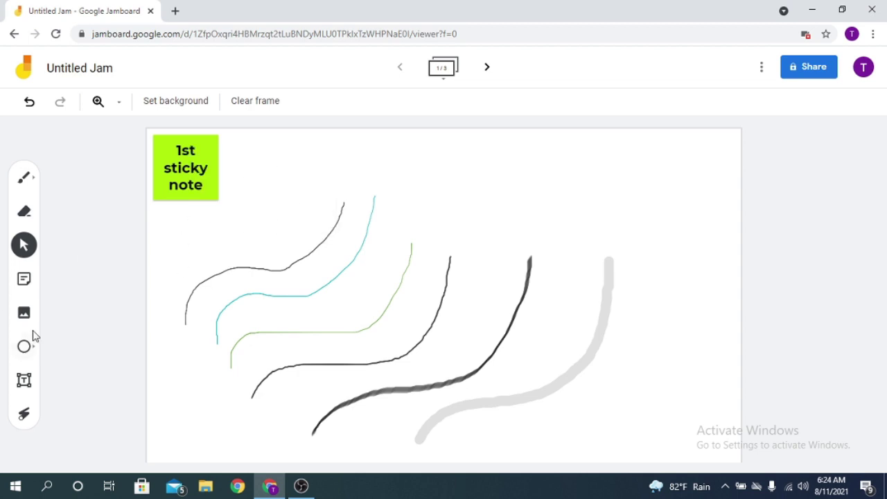
Go to the second frame and insert the tree picture images (5).jpg from My Drive in Google Drive.
click(487, 68)
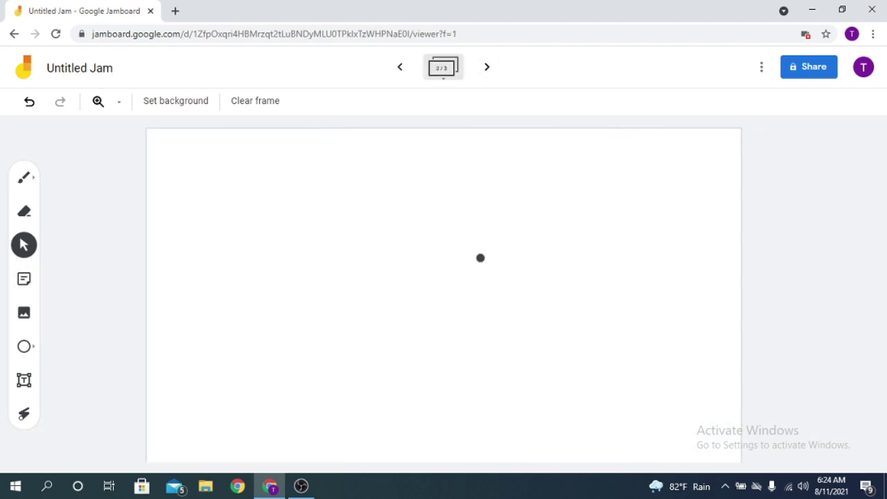
click(25, 317)
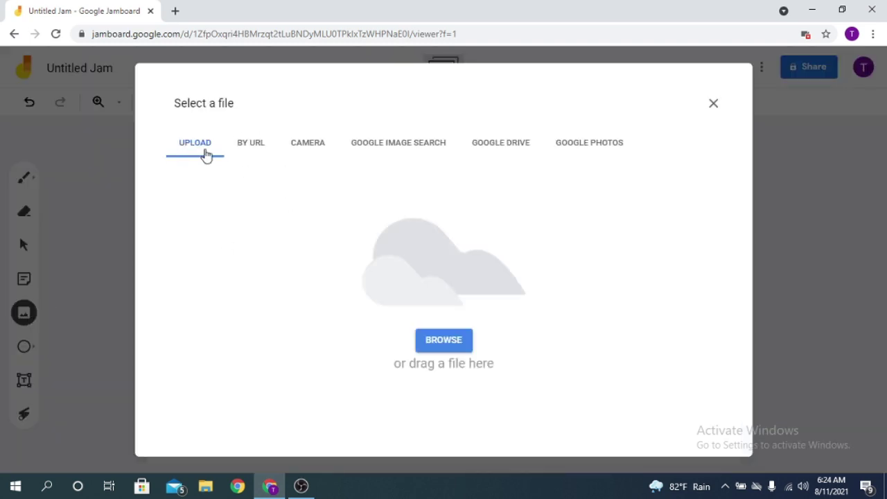
click(252, 146)
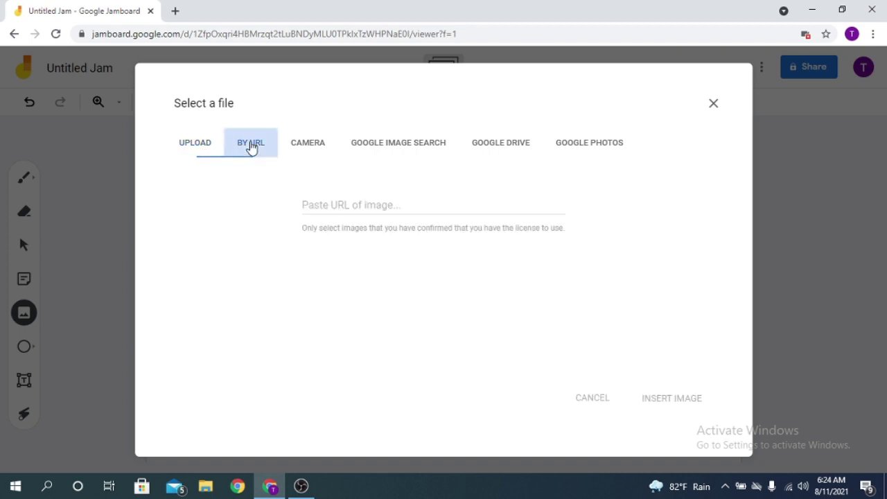
click(332, 211)
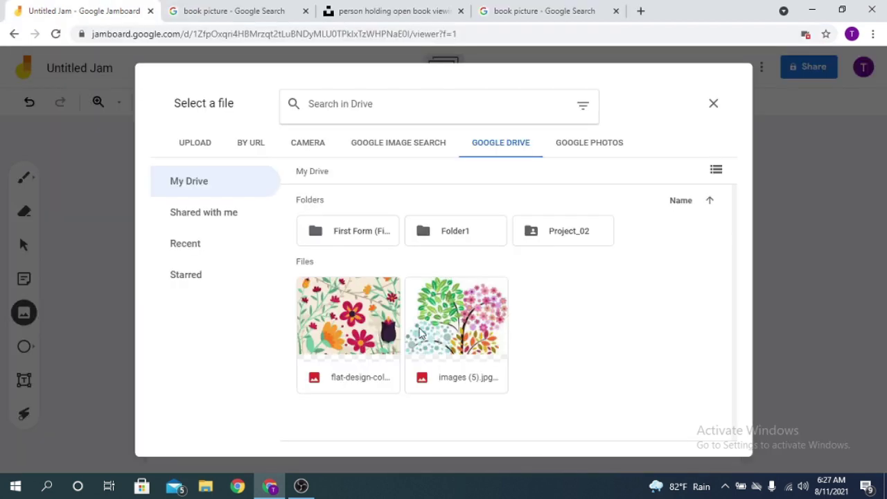
click(456, 325)
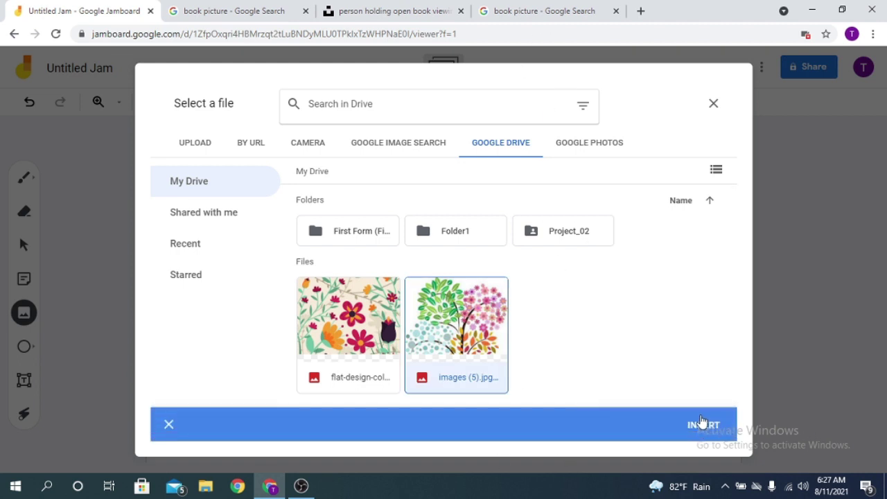
click(703, 424)
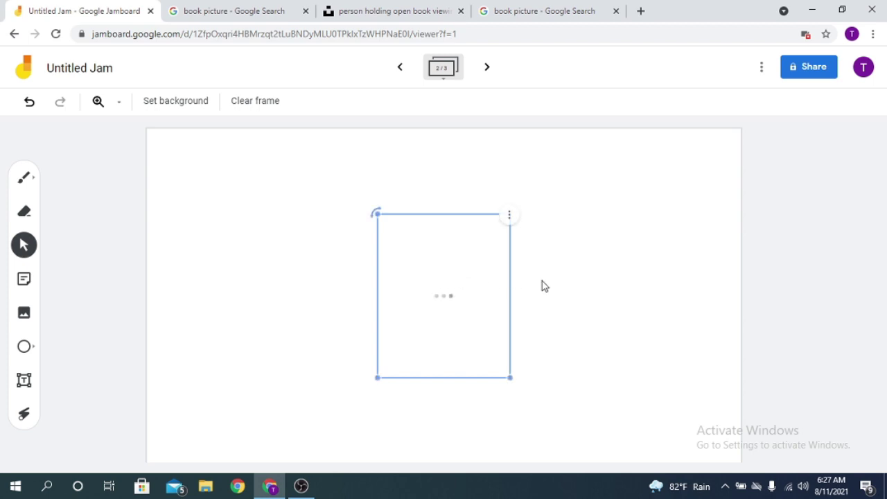
click(605, 275)
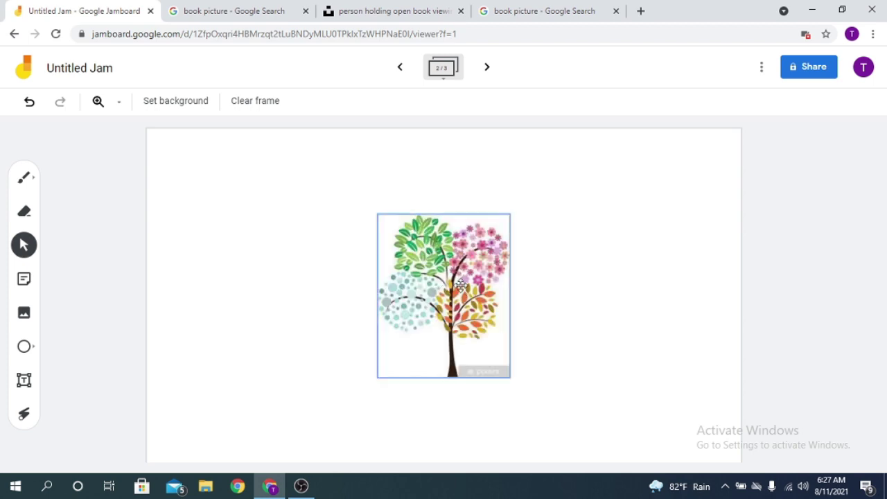
Try the tree image's rotation, delete the image from the second frame and undo the deletion.
click(430, 269)
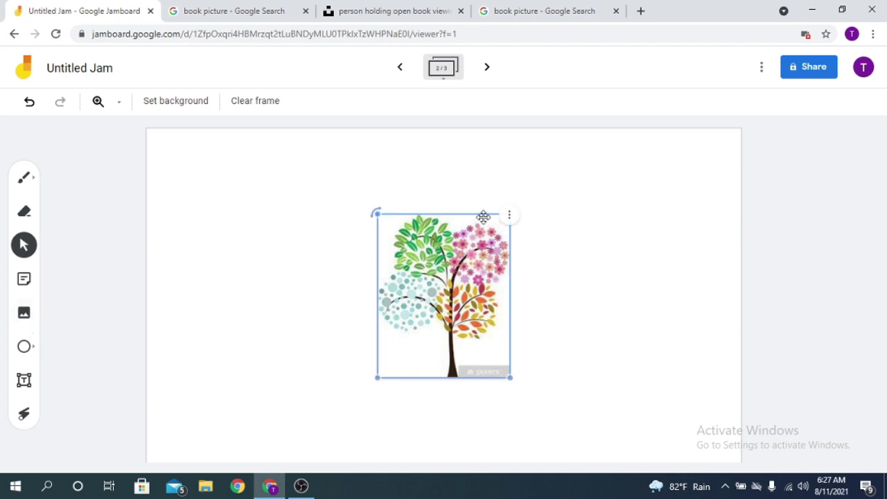
mouse_move(375, 211)
mouse_down()
mouse_move(400, 197)
mouse_move(510, 372)
mouse_move(357, 186)
mouse_move(353, 204)
mouse_move(377, 212)
mouse_up()
click(506, 217)
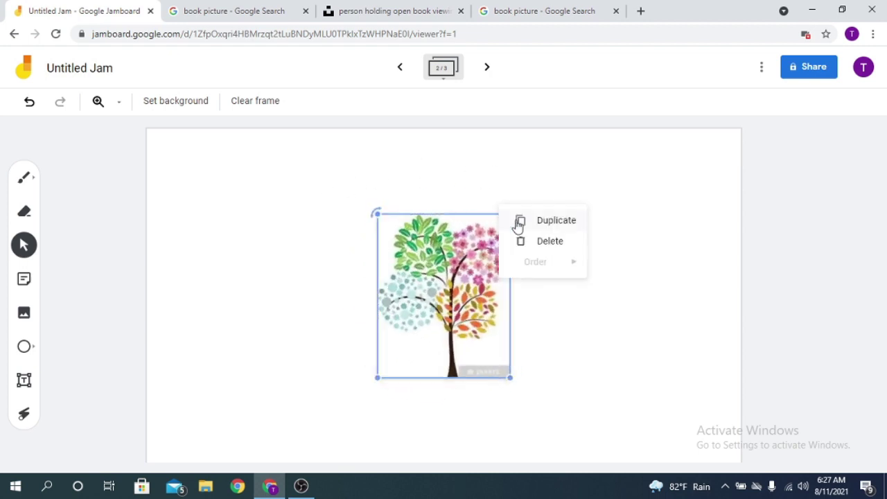
click(552, 242)
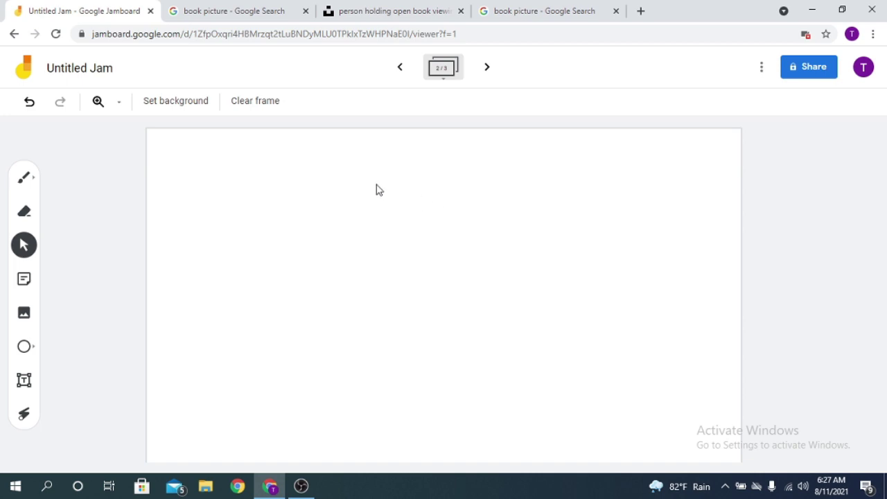
click(29, 101)
Duplicate the tree image, with the copy partly overlapping the original toward its lower right.
click(510, 222)
click(530, 221)
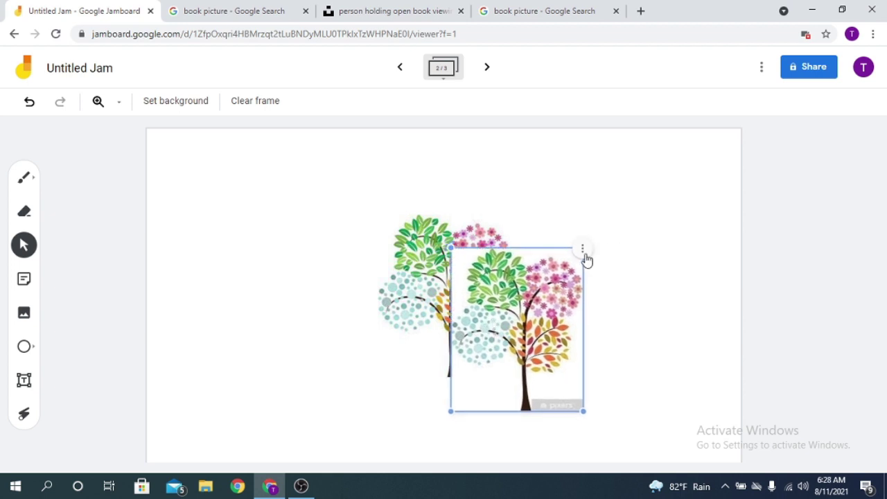
Send the copied tree image behind the original and leave a single tree in the frame's upper-left area.
click(585, 253)
mouse_move(609, 298)
click(712, 344)
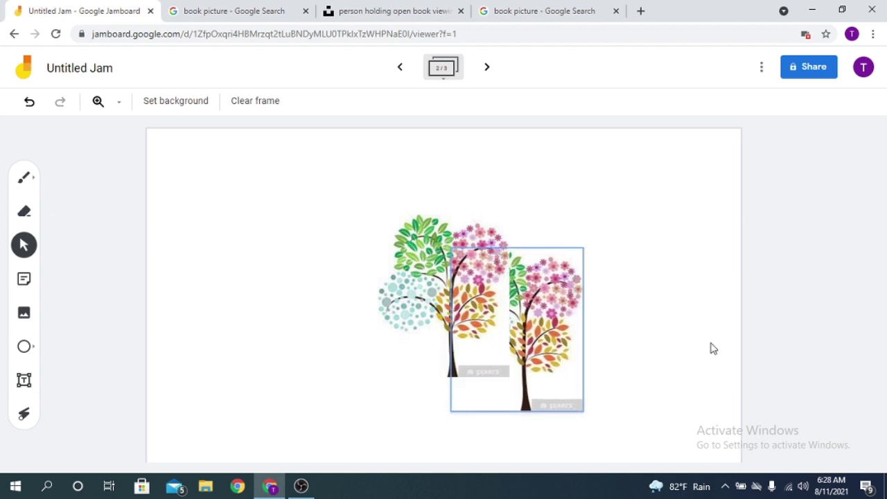
click(542, 281)
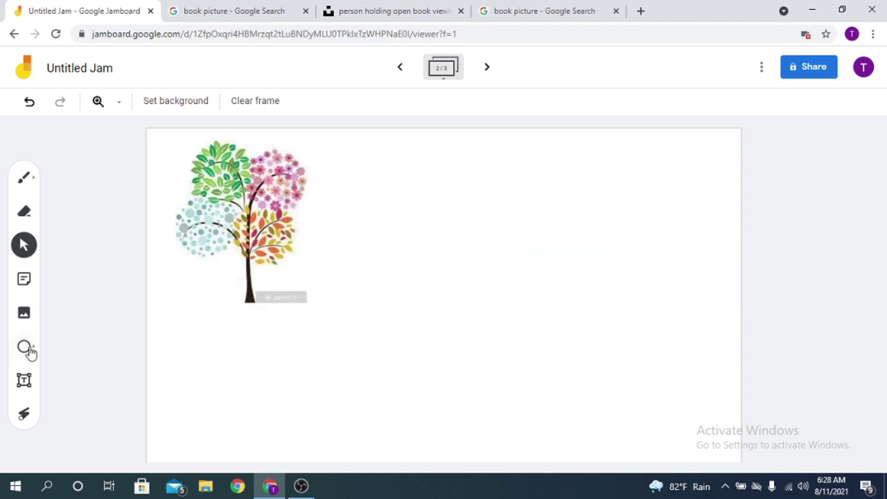
Draw a circle to the right of the tree image and give it a blue outline.
click(26, 348)
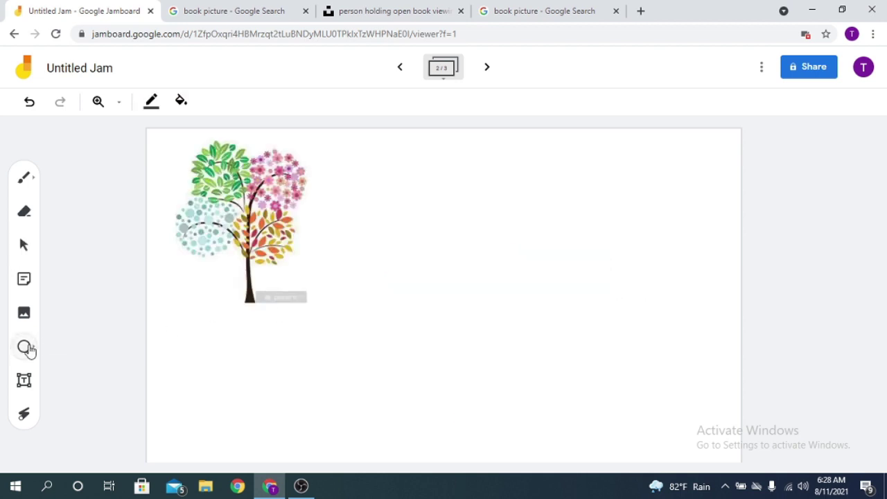
click(26, 348)
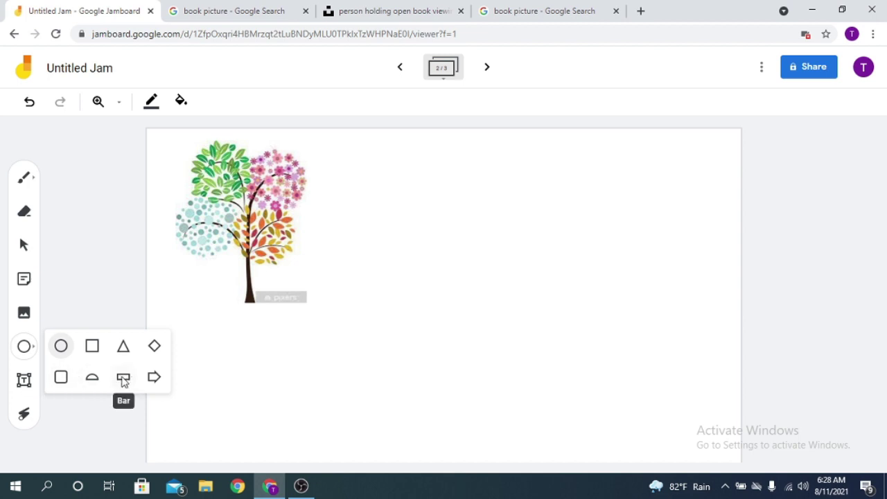
click(60, 348)
drag(414, 171, 541, 286)
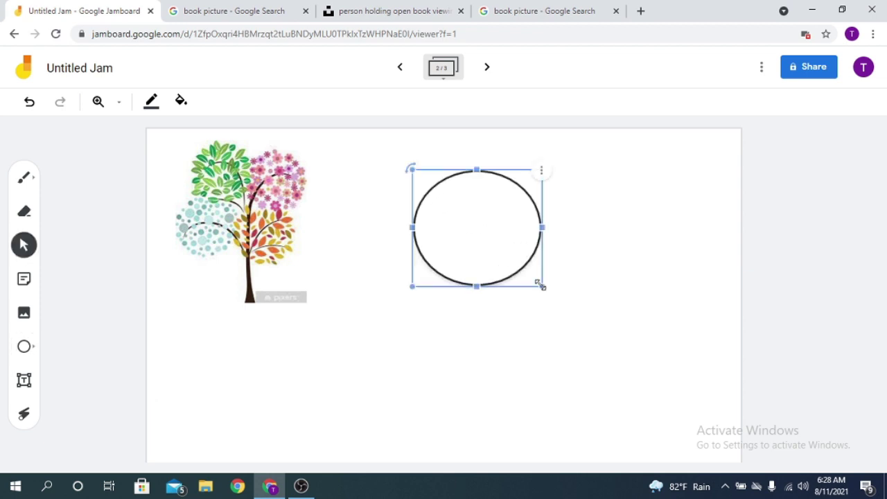
click(155, 109)
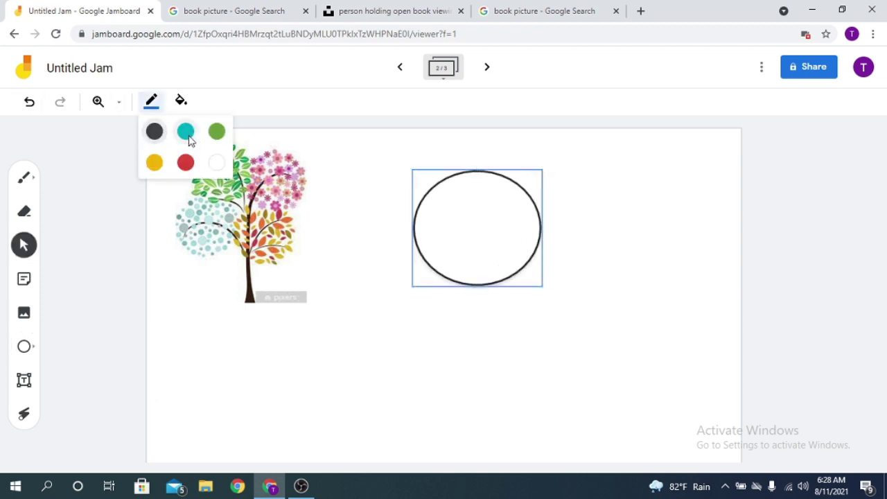
click(186, 131)
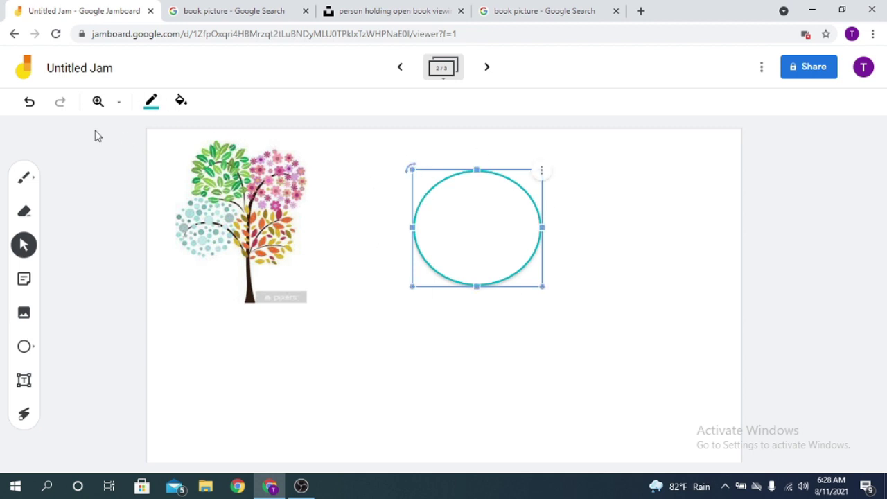
Try blue, green and gray fills on the circle, ending with the blue fill.
click(183, 103)
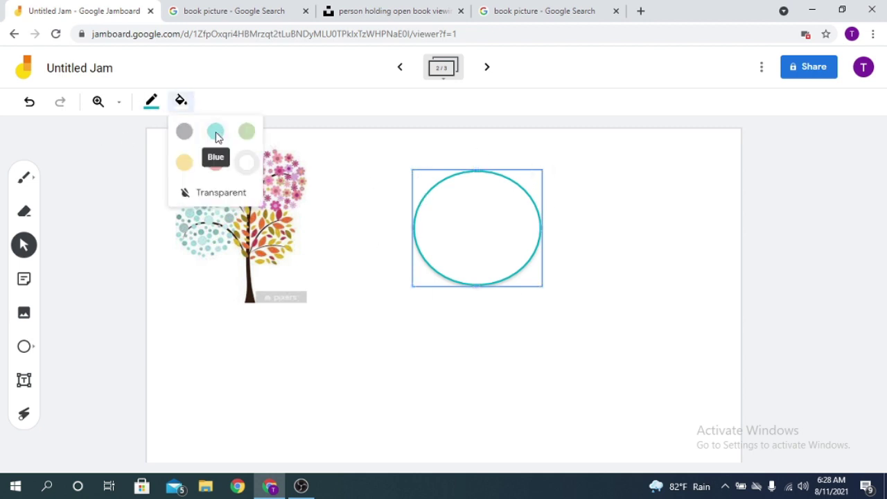
click(215, 131)
click(182, 104)
click(244, 133)
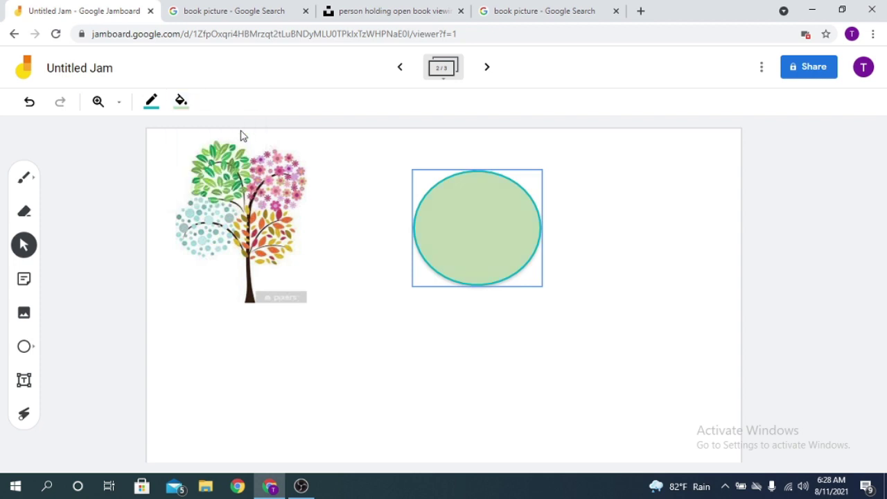
click(186, 104)
click(184, 133)
click(191, 108)
click(216, 132)
Try a white outline on the circle and set the outline to black.
click(151, 104)
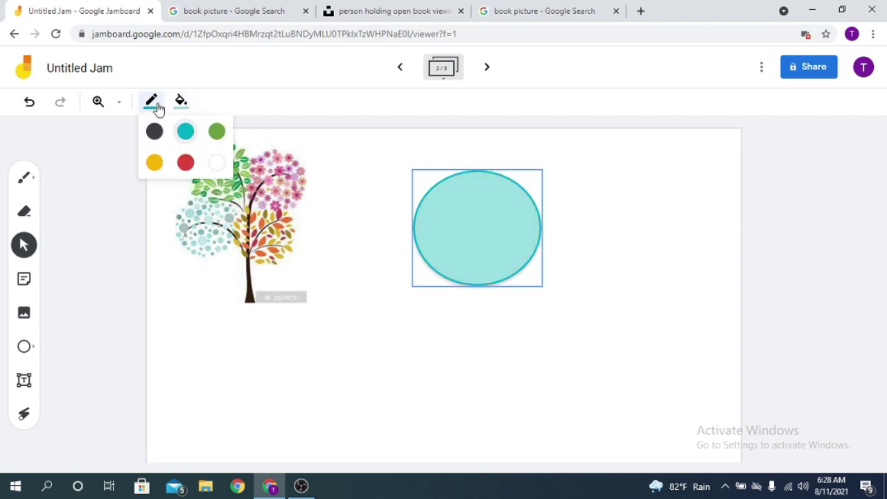
click(215, 162)
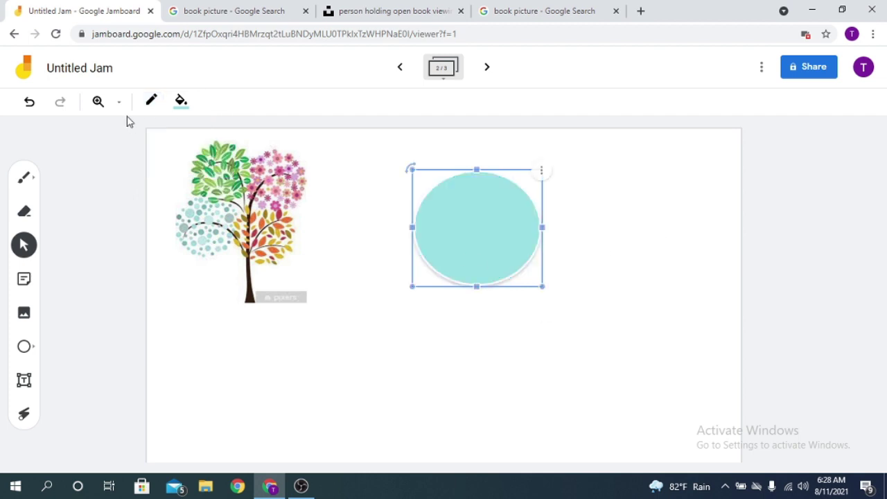
click(157, 106)
click(154, 132)
click(587, 251)
click(472, 234)
Draw a long, thin arrow pointing right across the circle's lower edge.
click(26, 348)
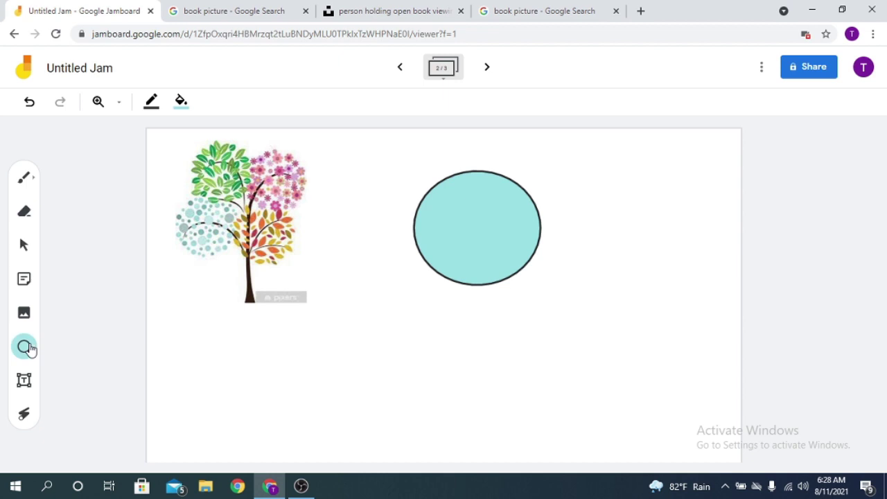
click(33, 355)
click(154, 380)
drag(465, 269, 665, 289)
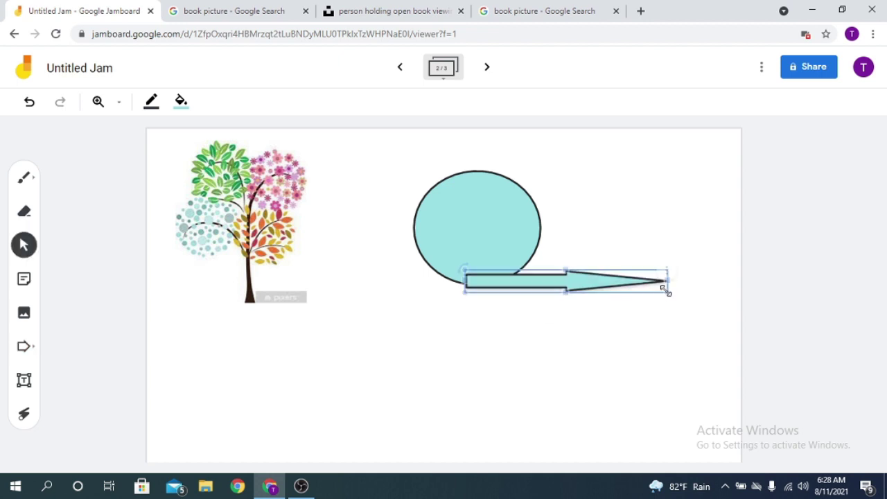
Nudge the circle up, and rotate the arrow to point straight down from the circle's center.
mouse_move(464, 262)
mouse_down()
mouse_move(525, 238)
mouse_move(472, 248)
mouse_up()
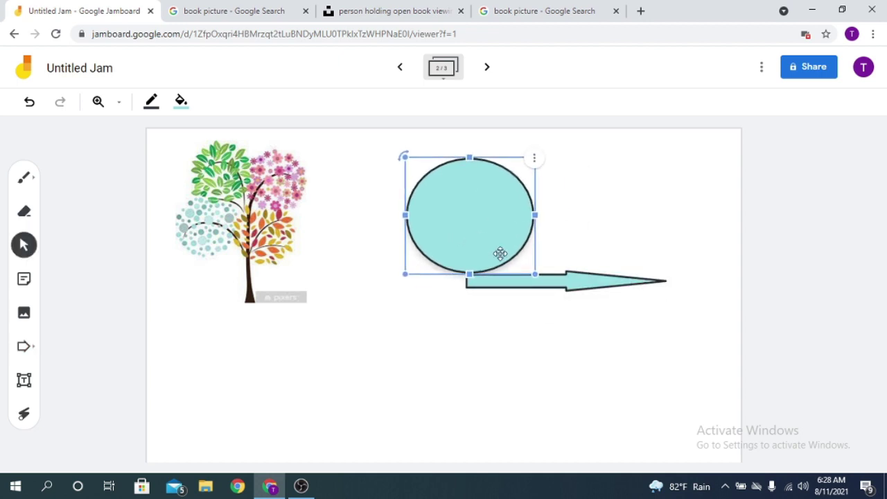
click(576, 281)
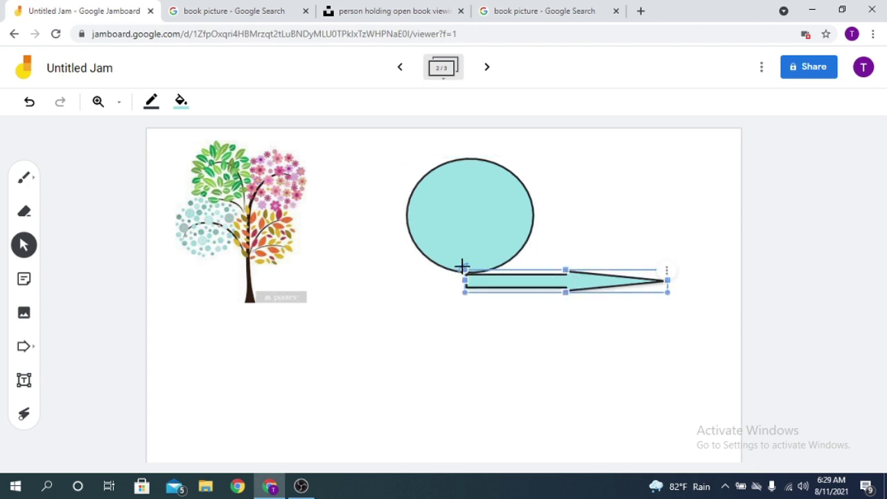
drag(549, 281, 529, 320)
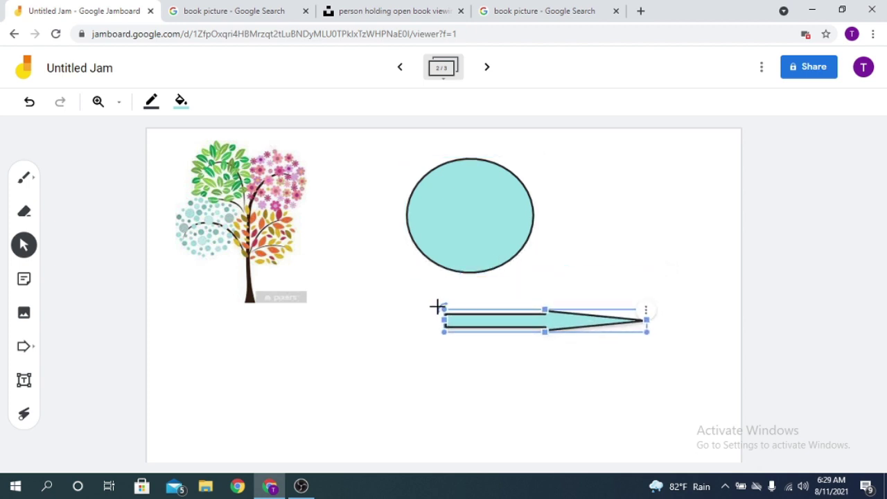
drag(440, 306, 557, 240)
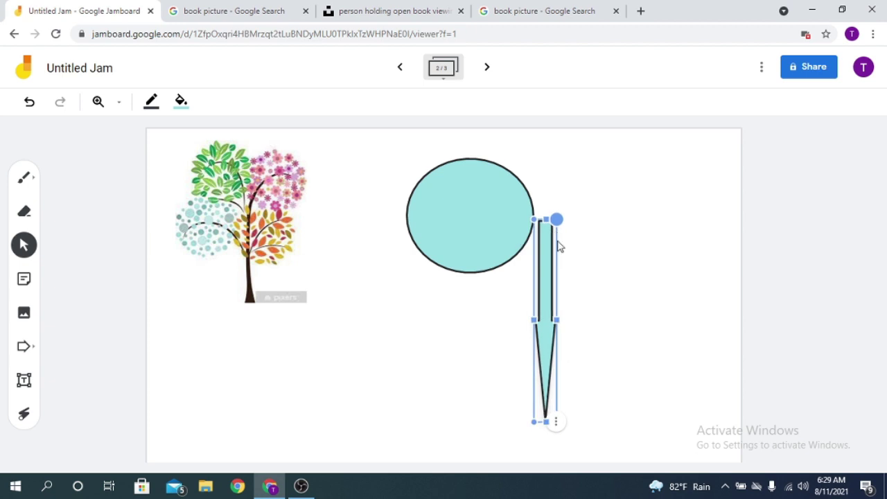
drag(545, 282, 465, 274)
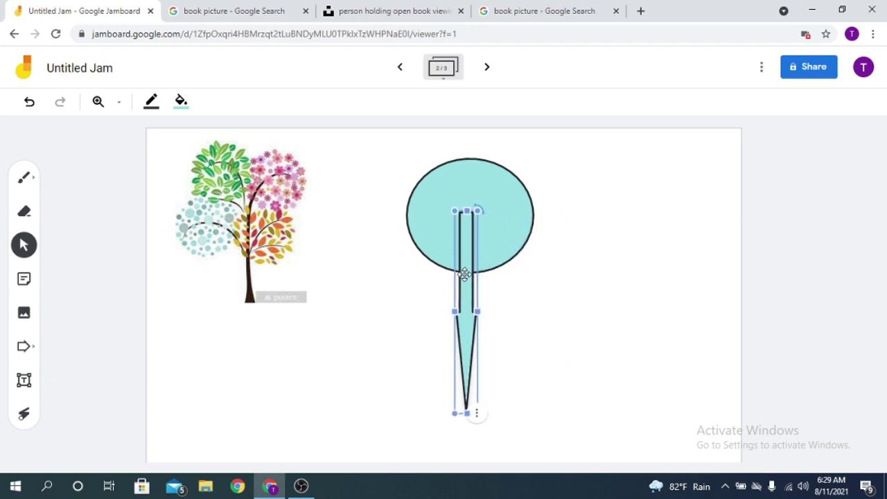
Send the arrow behind the circle and shift it slightly down so it forms a stem.
click(478, 413)
mouse_move(507, 404)
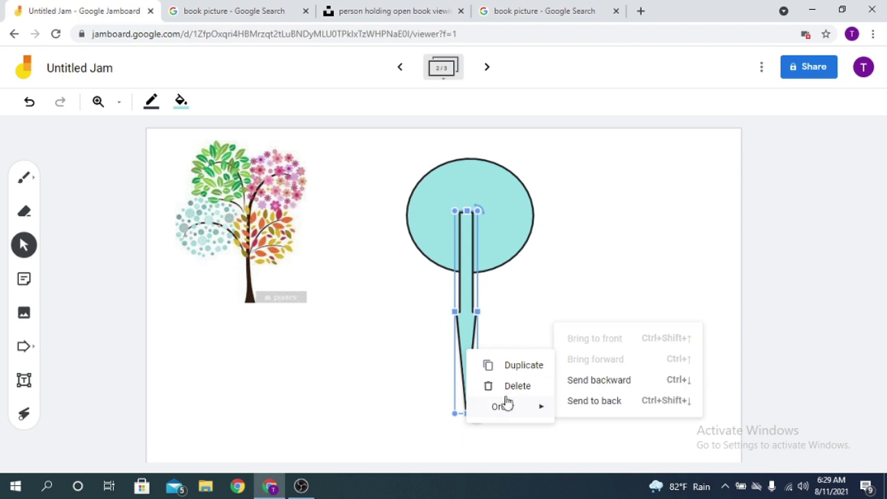
click(608, 410)
click(466, 319)
drag(469, 328, 466, 337)
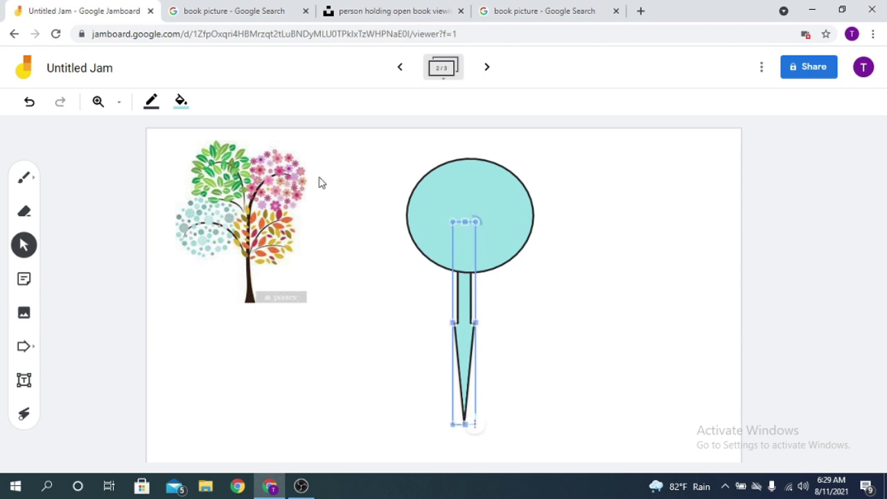
Change the arrow's fill color to gray.
click(182, 104)
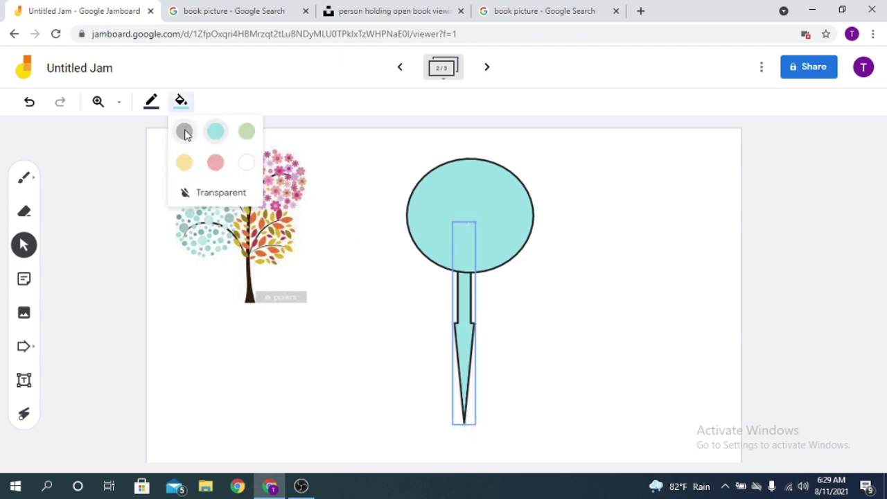
click(184, 132)
click(591, 277)
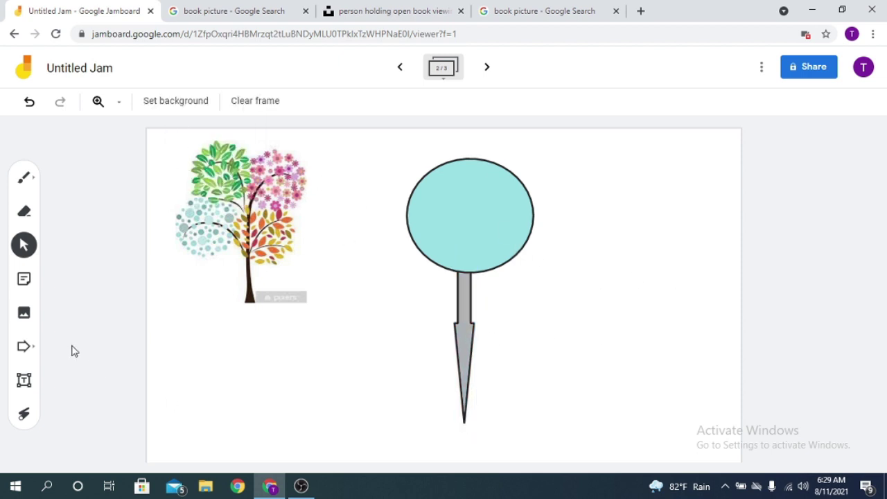
Set the shape tool to Bar, and move the circle and its arrow stem up to the frame's top edge.
click(34, 350)
click(26, 349)
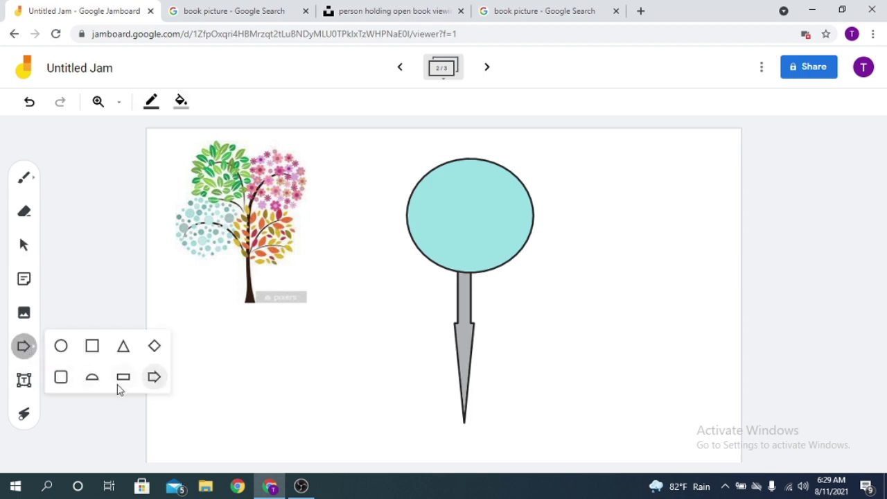
click(122, 379)
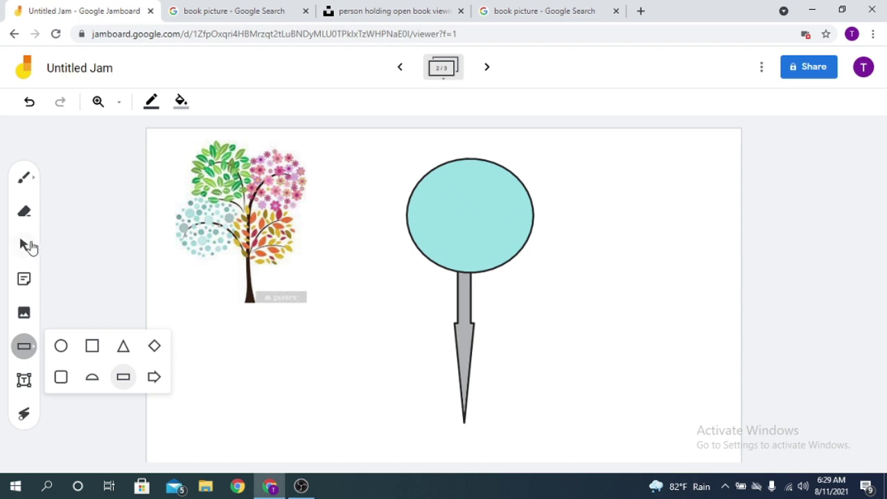
click(25, 245)
click(456, 302)
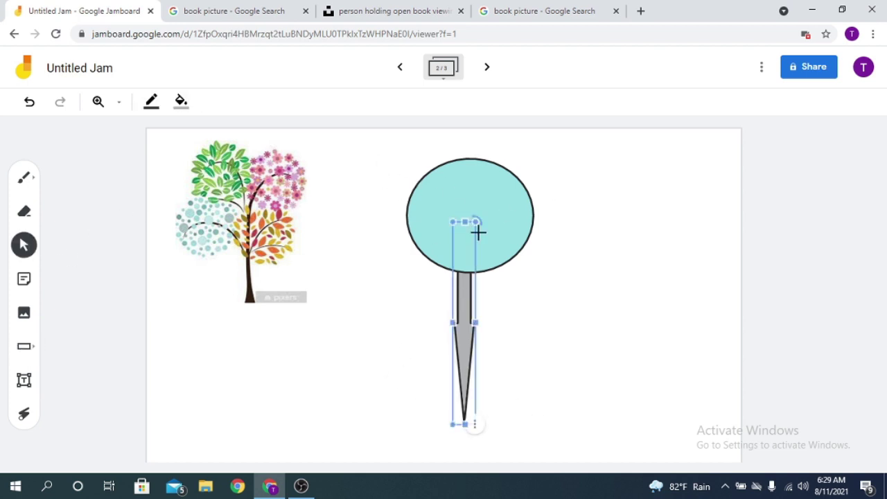
click(501, 236)
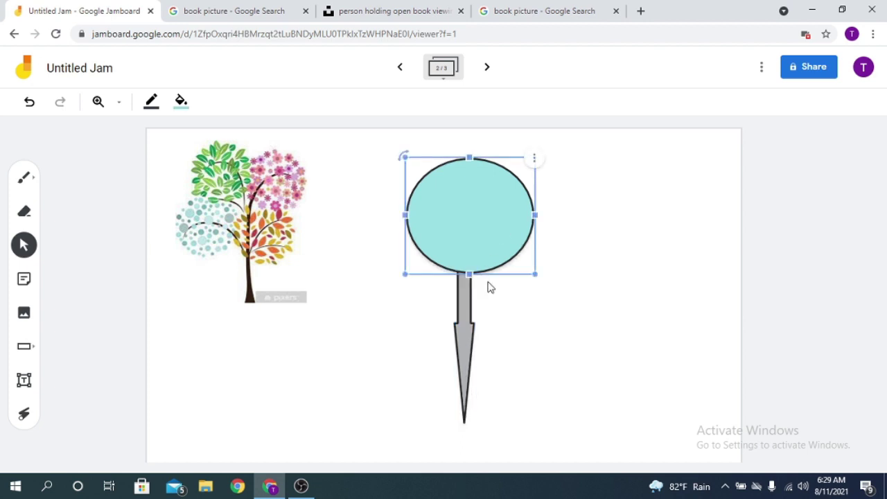
click(462, 333)
click(534, 202)
drag(497, 226, 493, 200)
drag(475, 285, 474, 250)
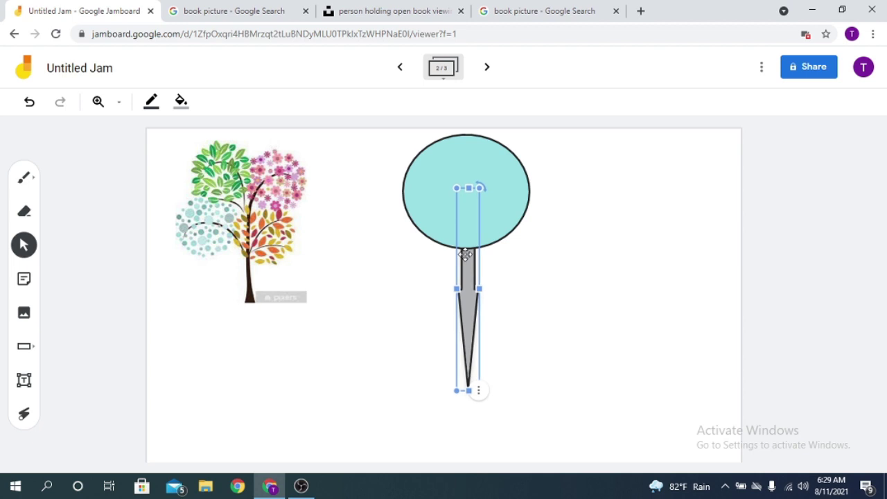
click(534, 276)
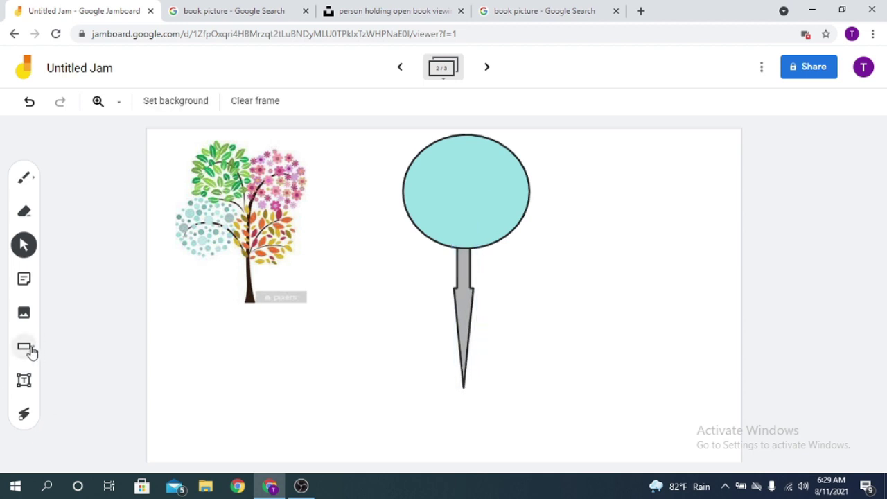
Draw a wide bar below the arrow and center it under the arrow's tip.
click(24, 346)
drag(386, 387, 568, 431)
mouse_move(509, 388)
mouse_down()
mouse_move(485, 388)
mouse_move(495, 388)
mouse_up()
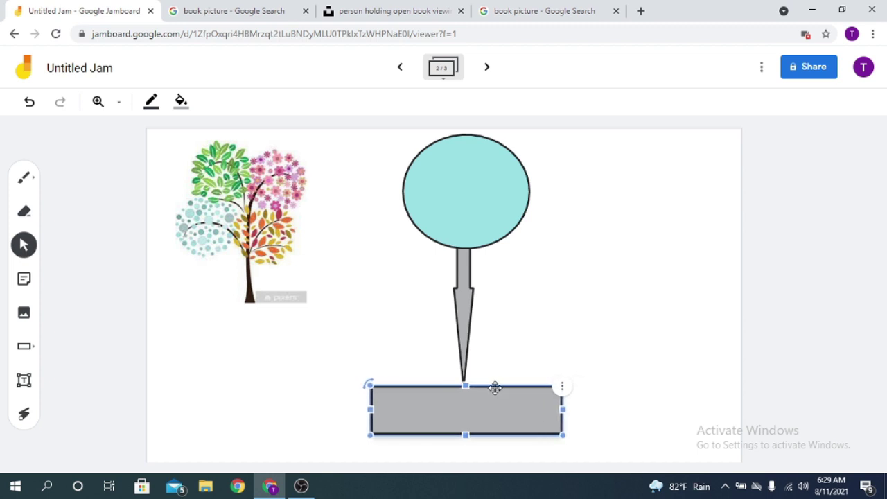
Fill the bar with blue to match the circle.
click(181, 102)
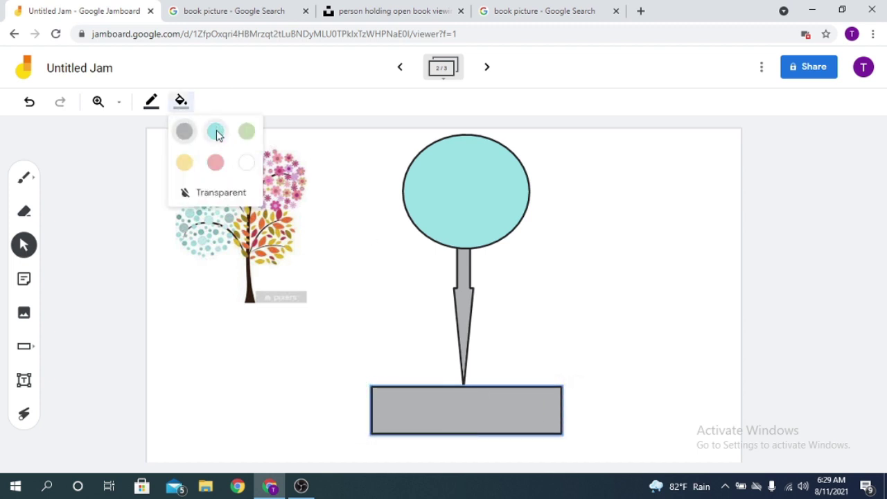
click(216, 133)
click(597, 363)
click(522, 406)
click(585, 301)
click(423, 400)
click(313, 400)
click(460, 424)
Move the bar up over the arrow's tip and send it behind the arrow.
drag(459, 420, 461, 400)
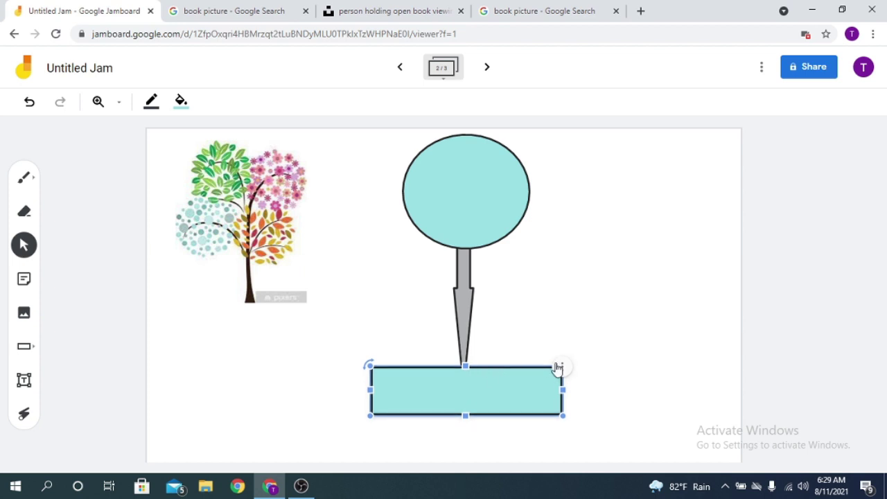
right_click(558, 368)
mouse_move(596, 418)
click(673, 410)
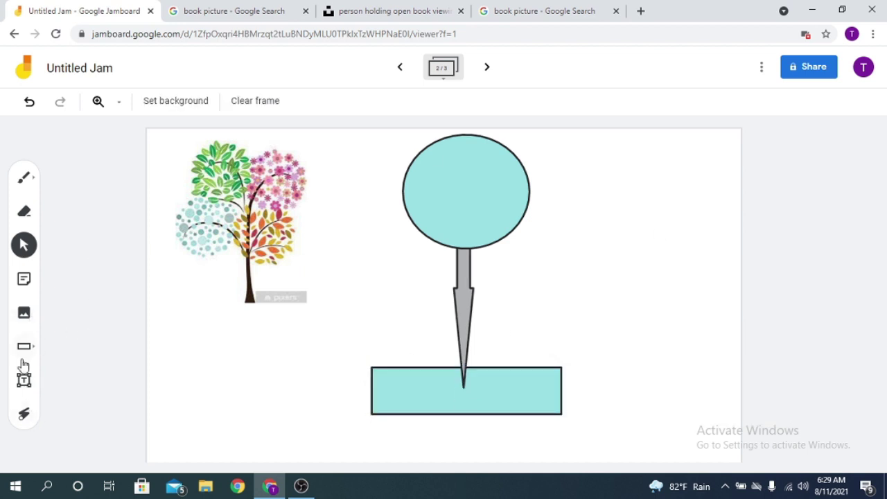
Add a text box reading "Circle" inside the circle and set its text style to Display.
click(24, 388)
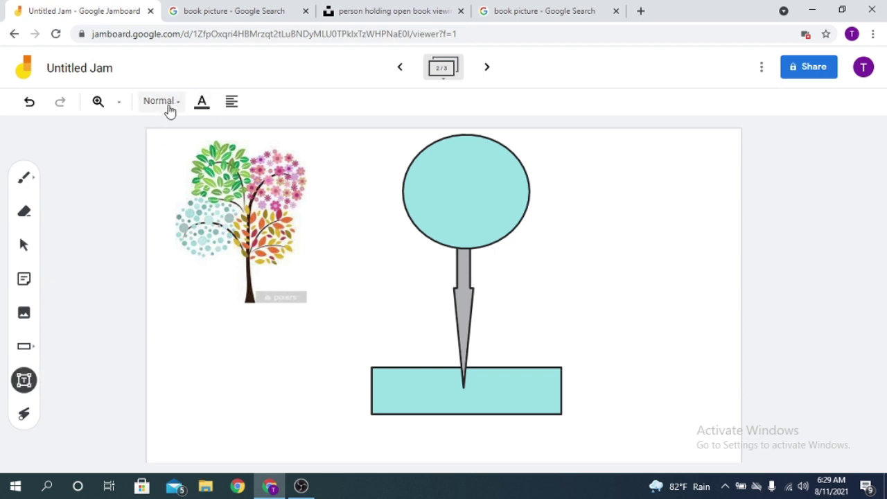
click(431, 201)
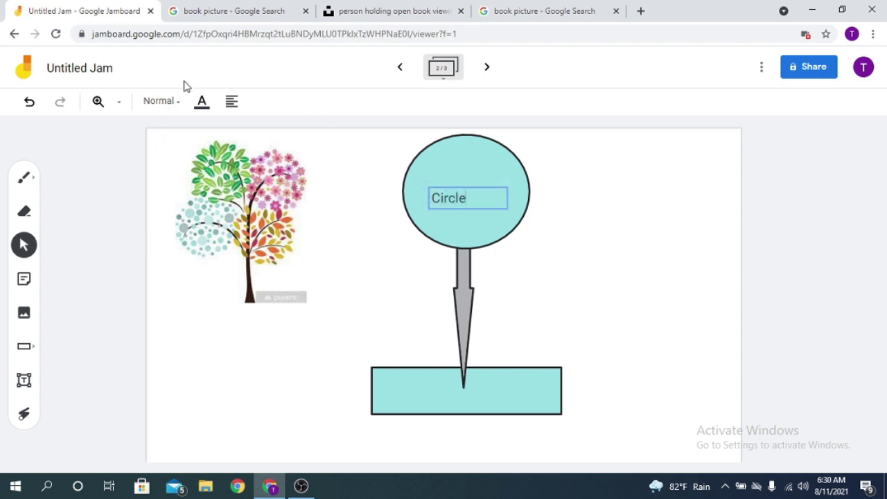
click(176, 102)
click(204, 147)
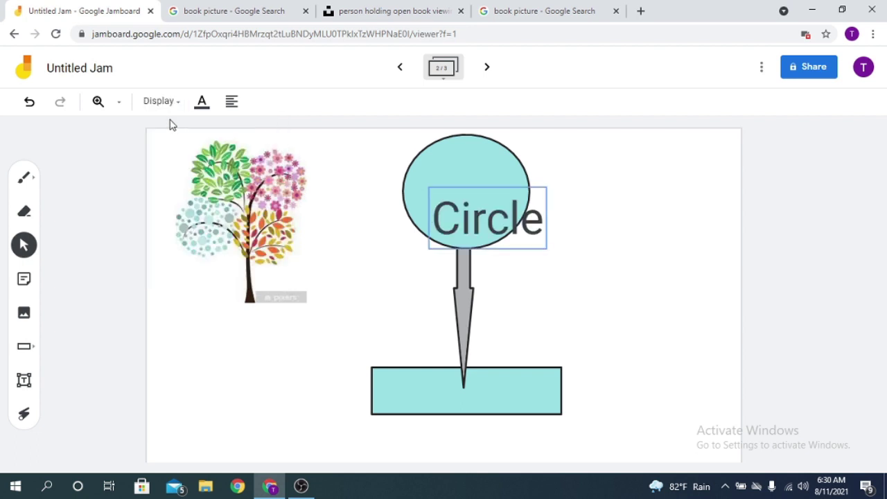
Center the "Circle" text inside the circle and set its text style to Title.
drag(485, 221, 470, 194)
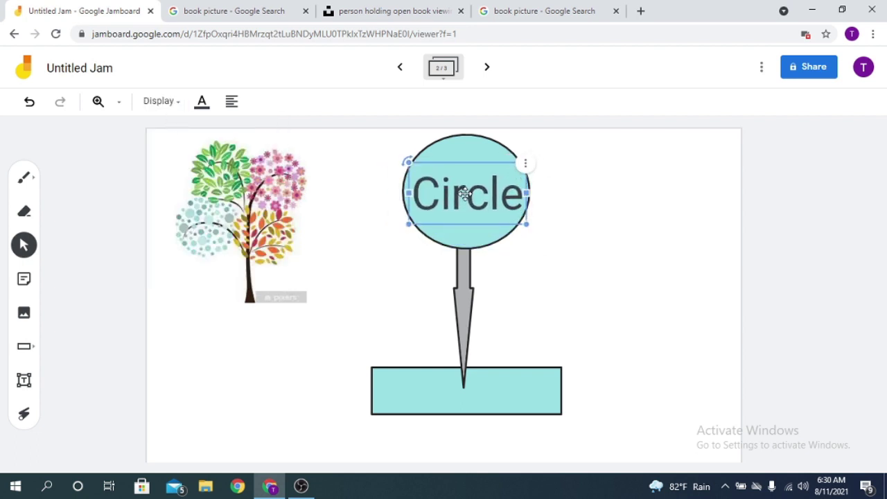
click(171, 103)
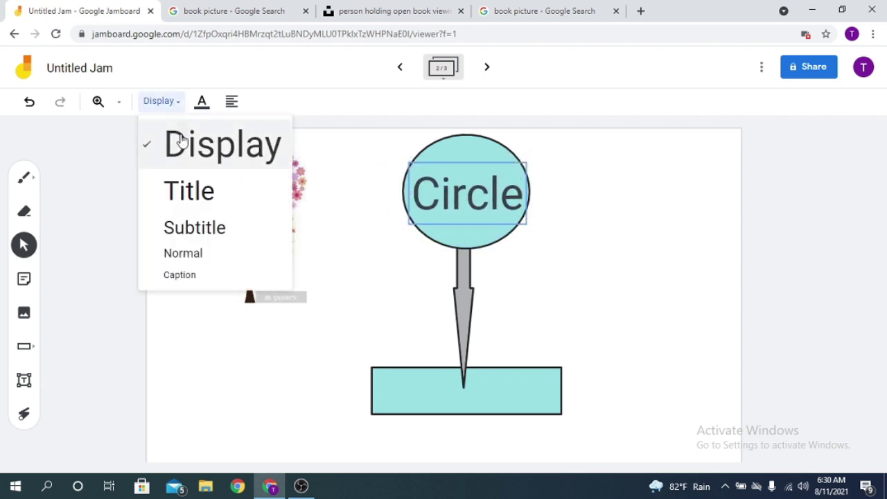
click(190, 191)
drag(443, 186, 458, 194)
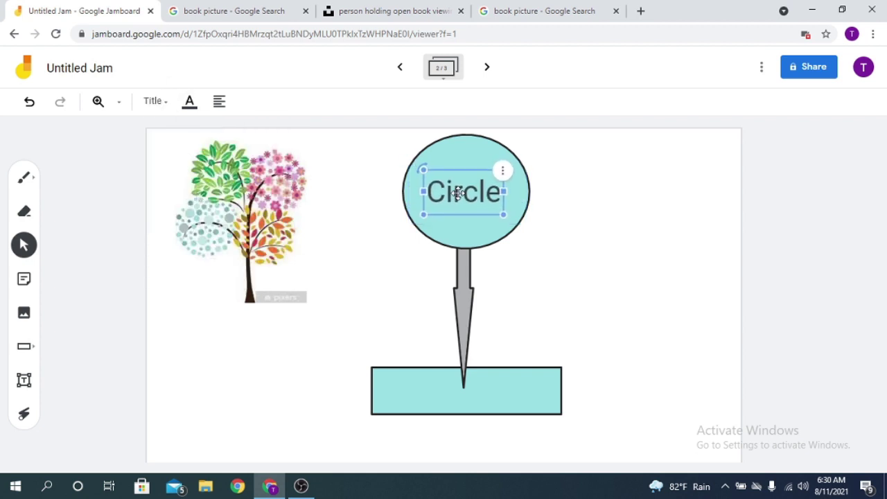
Try the Subtitle, Normal and Caption styles on the "Circle" text and return it to Title.
click(153, 102)
click(214, 238)
click(159, 102)
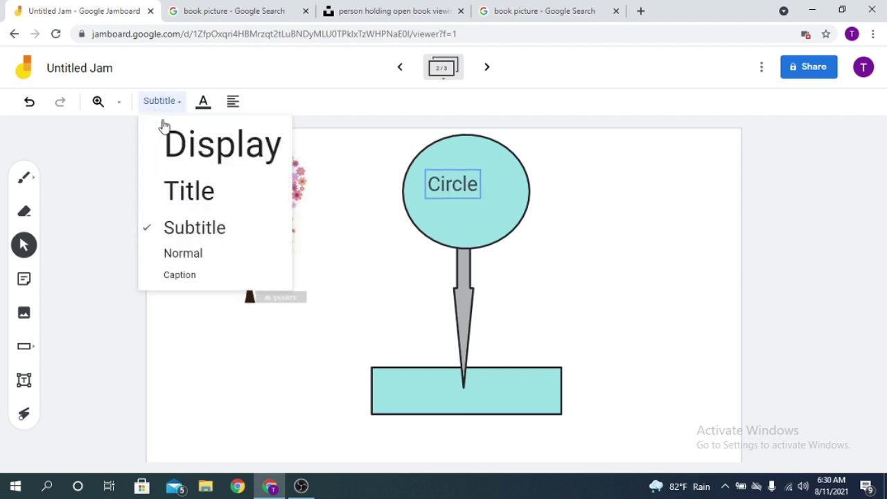
click(199, 253)
click(177, 102)
click(182, 275)
click(172, 102)
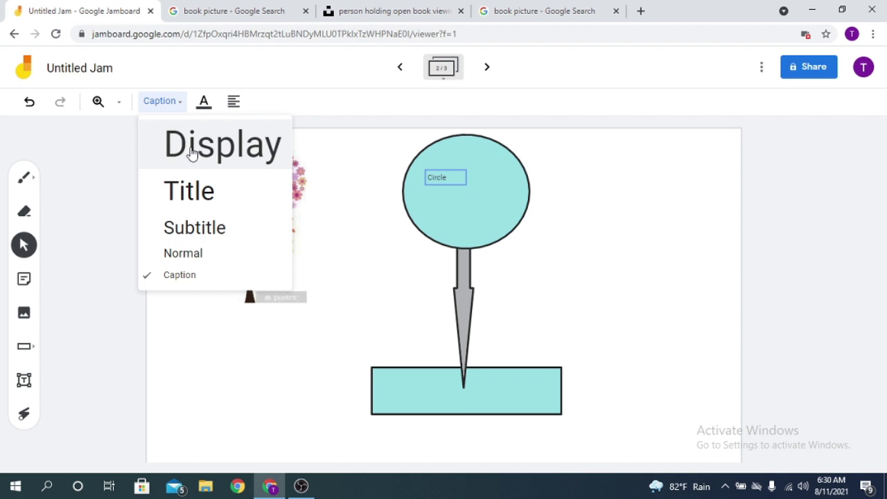
click(213, 201)
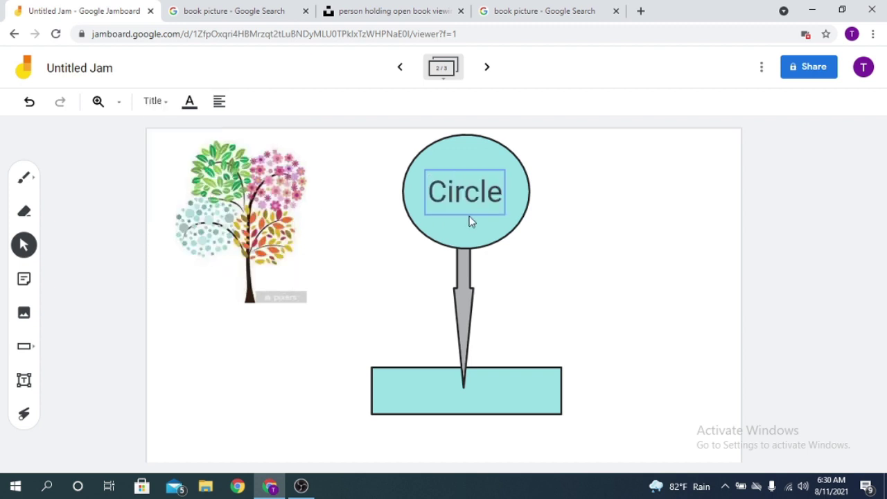
click(626, 258)
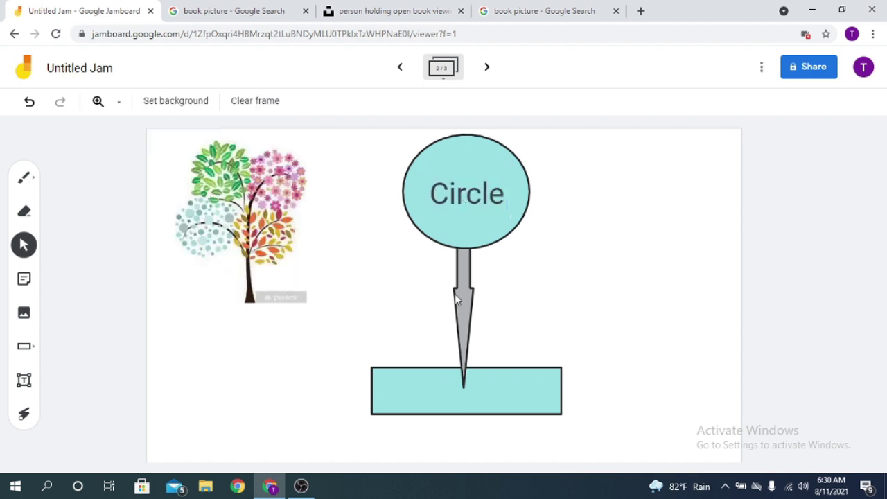
Try teal, green and yellow as the color of the "Circle" text.
click(471, 197)
double_click(470, 197)
click(583, 213)
click(477, 205)
click(191, 105)
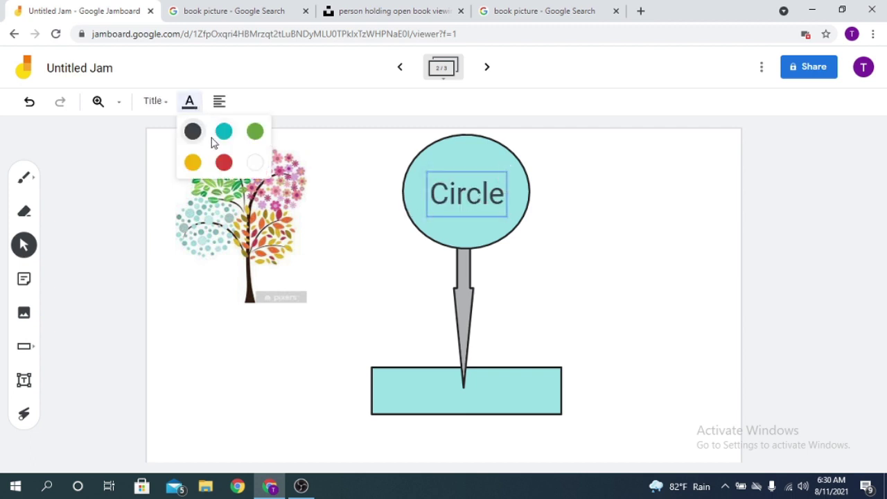
click(223, 132)
click(189, 101)
click(255, 131)
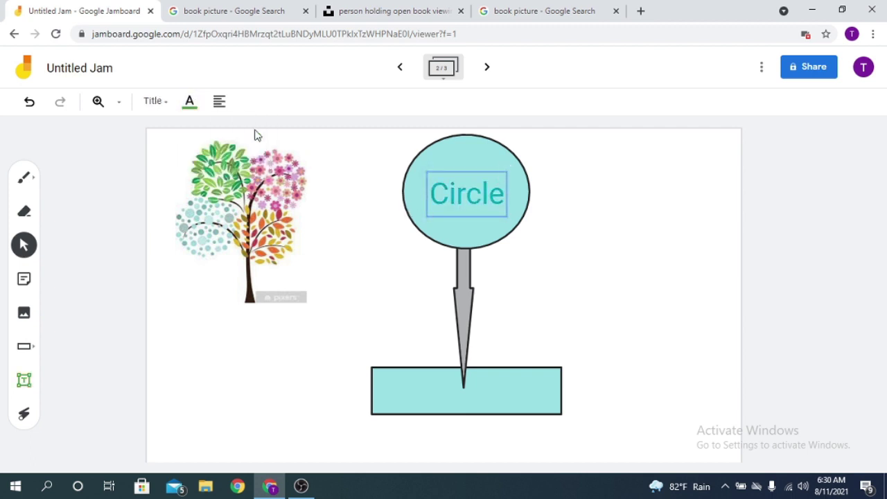
click(194, 106)
click(193, 162)
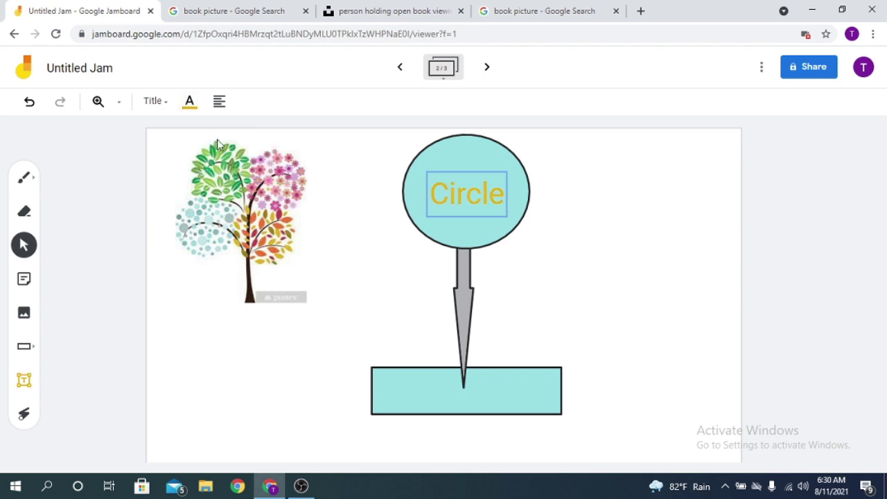
Format the "Circle" text in white with center alignment, keeping it in the middle of the circle.
click(187, 102)
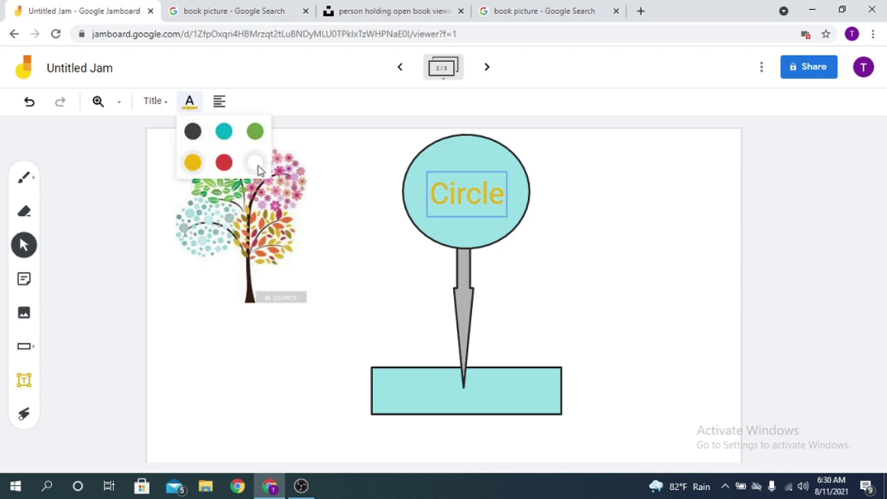
click(255, 163)
click(223, 106)
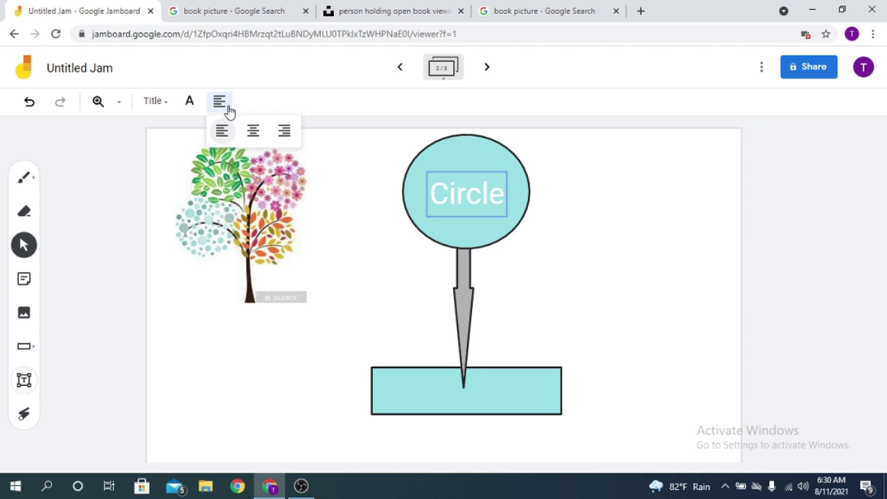
click(253, 131)
click(689, 214)
click(442, 191)
click(640, 197)
drag(459, 195, 461, 194)
Add a text box reading "Square" on the blue bar below the arrow.
click(445, 396)
click(25, 380)
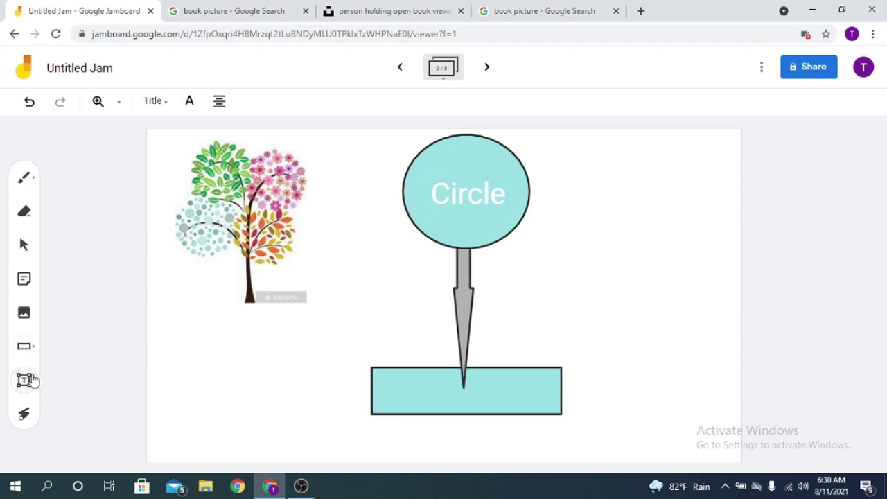
click(412, 394)
text(Square)
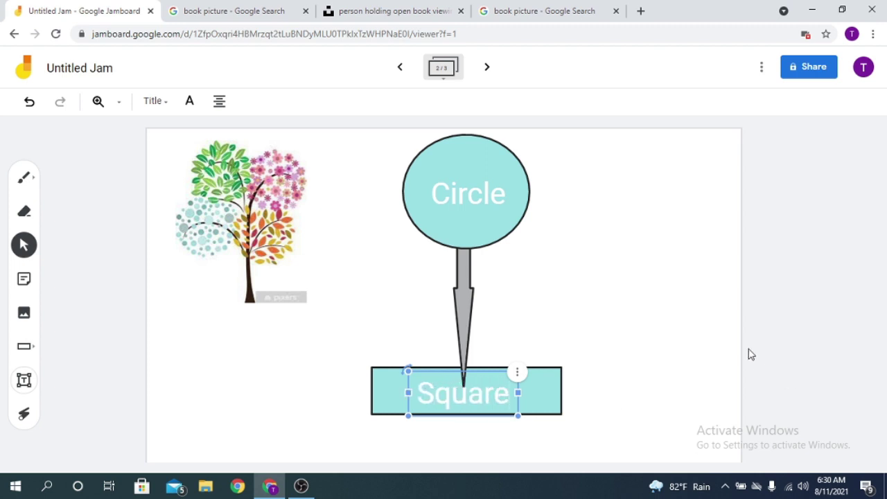
click(596, 285)
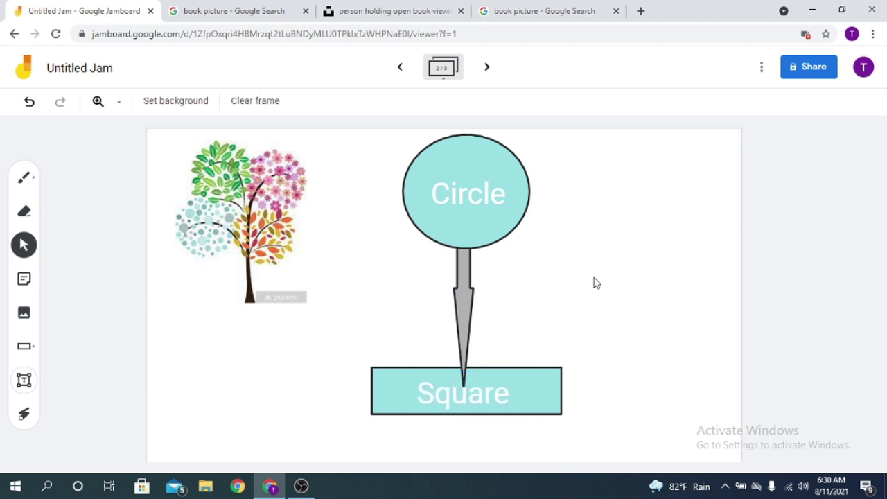
Point out areas around the tree, circle, arrow and bar with several laser strokes.
click(21, 416)
mouse_move(420, 358)
mouse_down()
mouse_move(533, 301)
mouse_move(560, 196)
mouse_move(575, 284)
mouse_move(594, 221)
mouse_move(661, 285)
mouse_move(634, 351)
mouse_up()
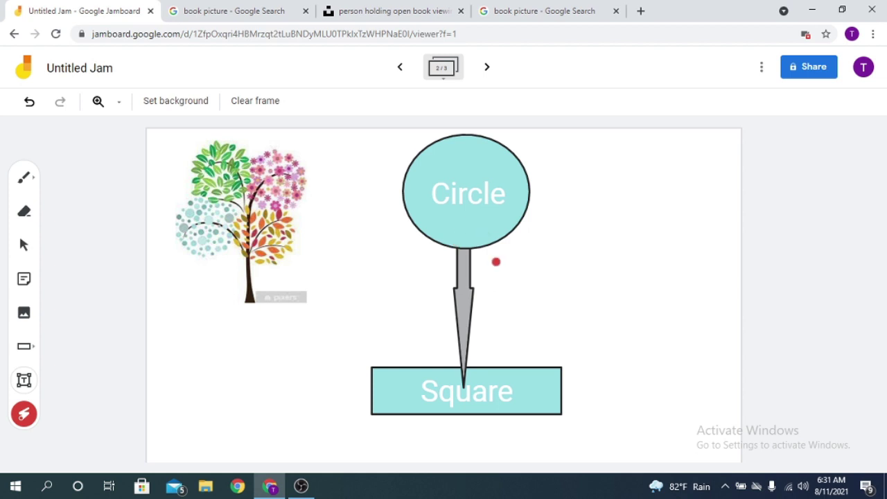
mouse_move(305, 254)
mouse_down()
mouse_move(305, 301)
mouse_move(384, 263)
mouse_up()
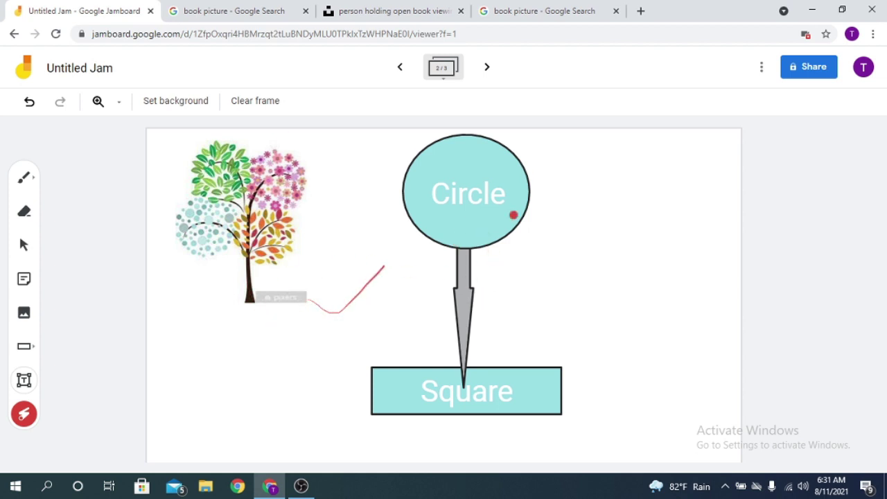
drag(510, 208, 618, 192)
mouse_move(547, 408)
mouse_down()
mouse_move(564, 420)
mouse_move(600, 378)
mouse_move(666, 348)
mouse_up()
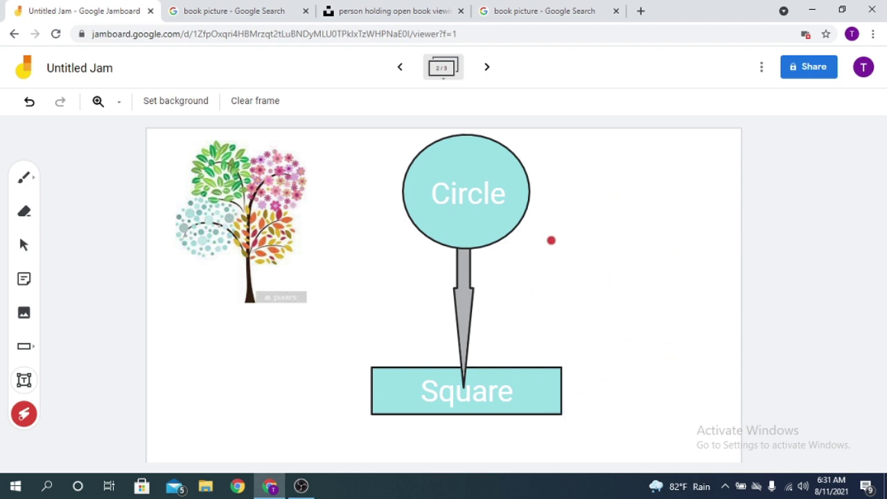
mouse_move(487, 259)
mouse_down()
mouse_move(585, 182)
mouse_move(551, 234)
mouse_move(636, 192)
mouse_move(635, 184)
mouse_up()
Rename the jam as "1st Jam".
click(89, 67)
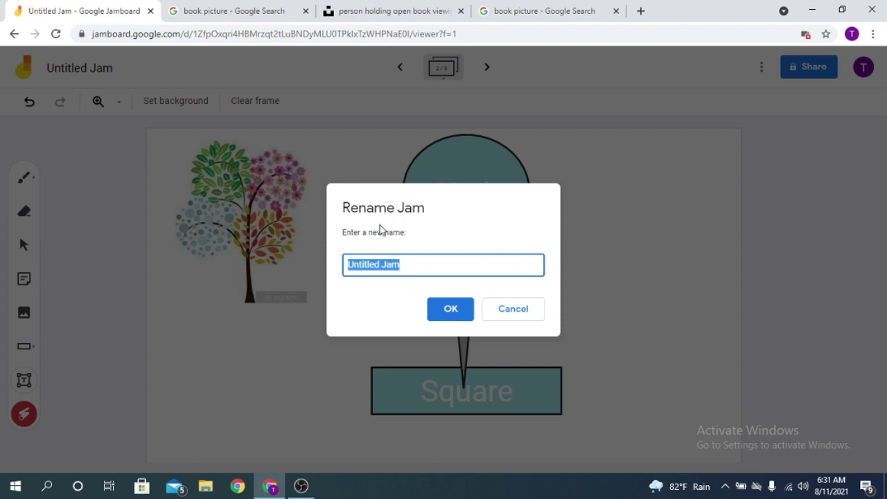
text(1st)
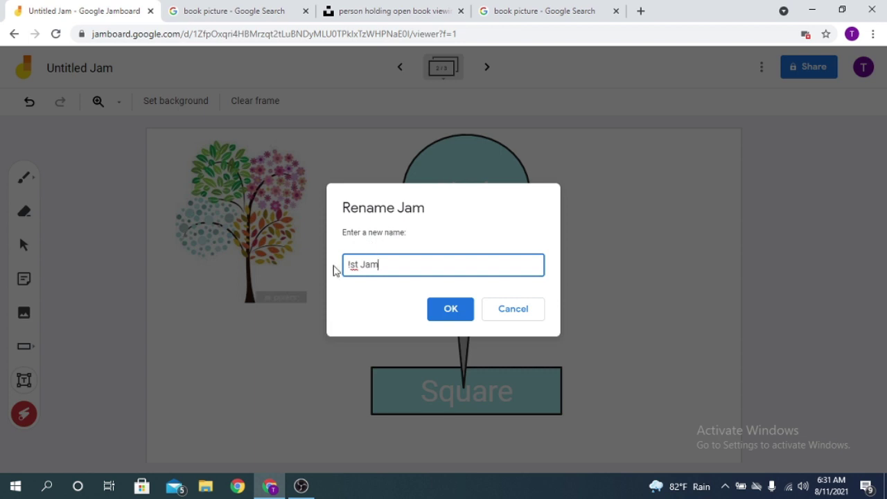
text(1)
click(451, 311)
Download the jam as a PDF and open the downloaded file in a new tab to review its pages.
click(761, 68)
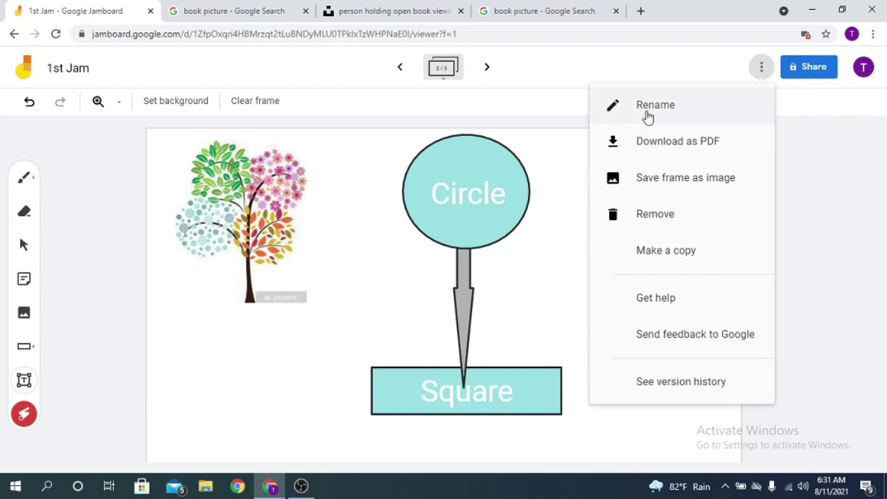
click(721, 145)
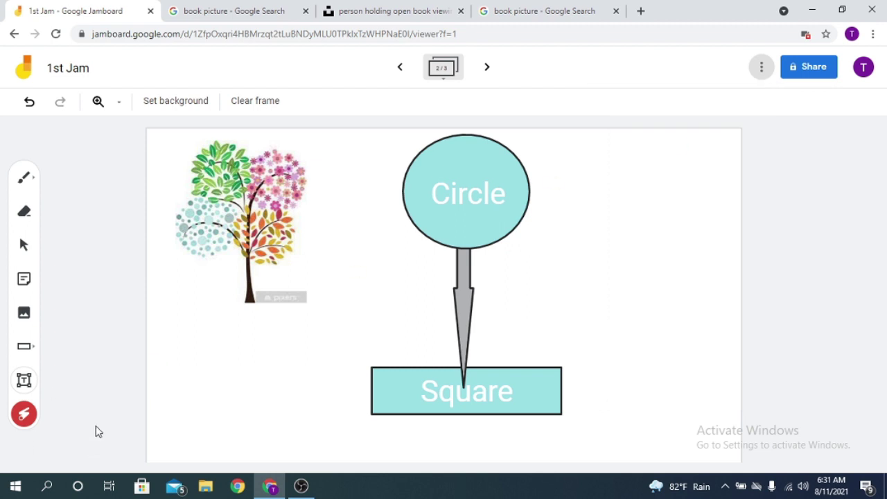
click(762, 68)
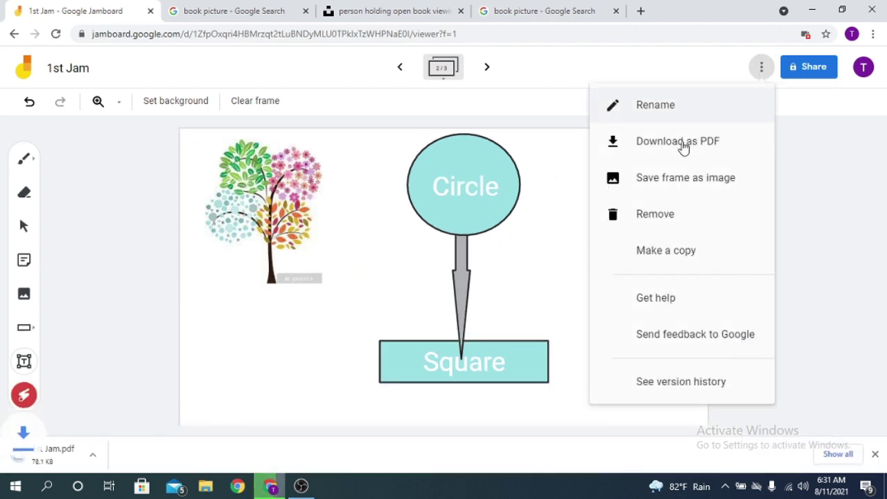
drag(92, 458, 659, 22)
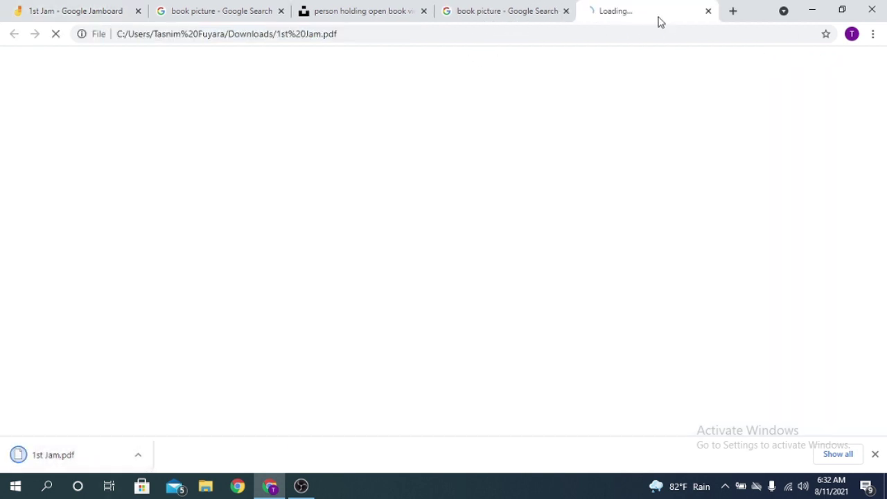
click(875, 454)
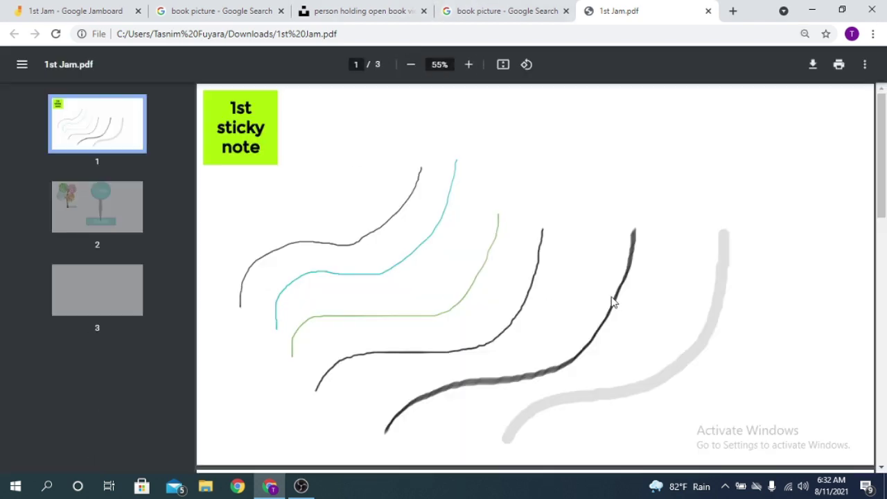
scroll(613, 301, down, 10)
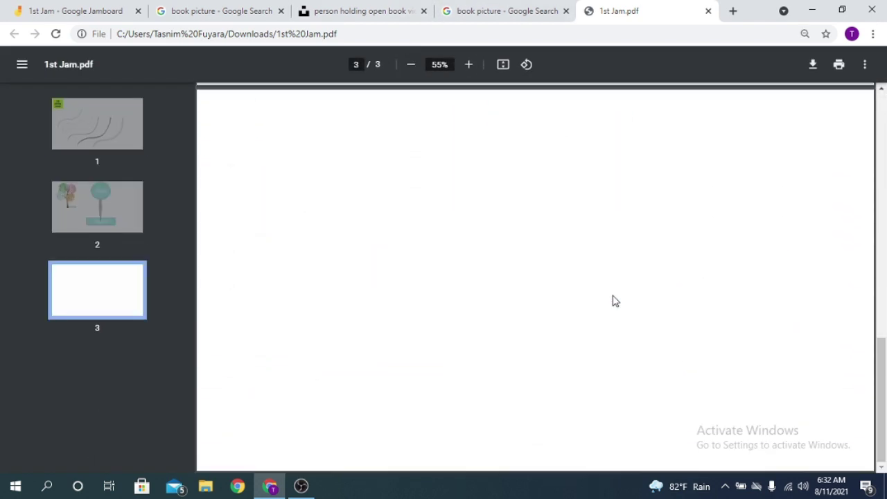
scroll(614, 302, up, 10)
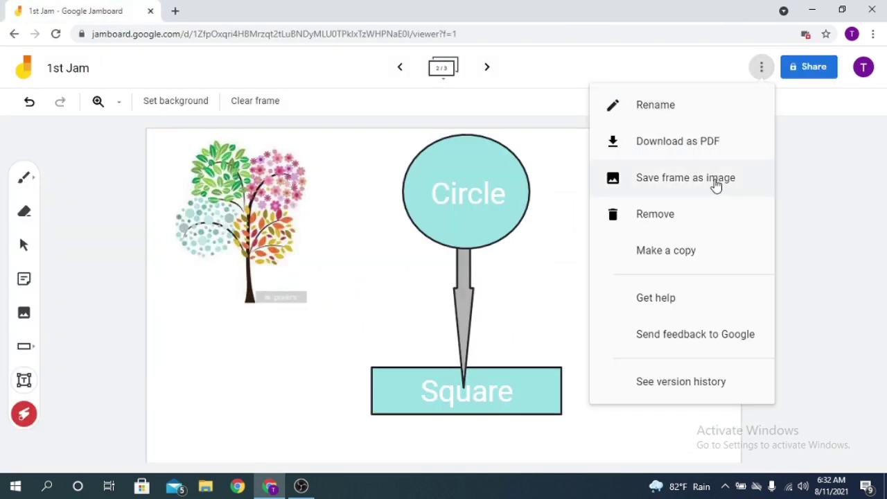
Save the current frame as an image and open the downloaded PNG in a new tab.
click(717, 186)
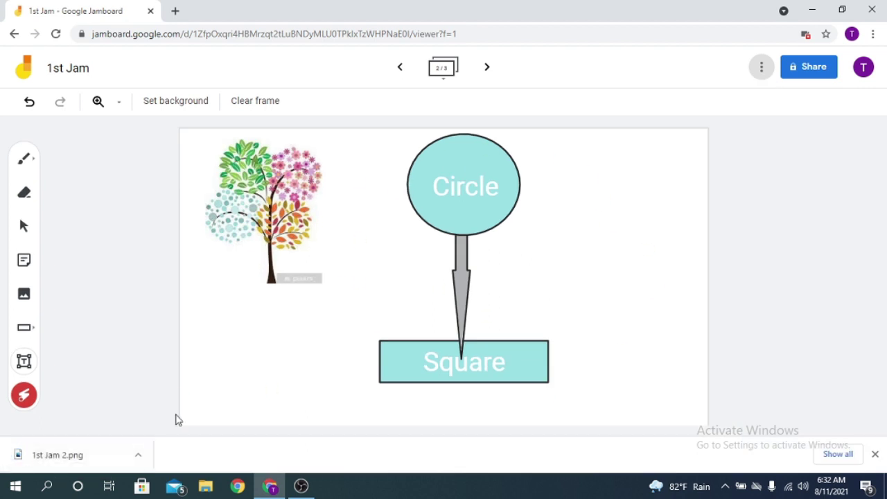
drag(74, 467, 266, 19)
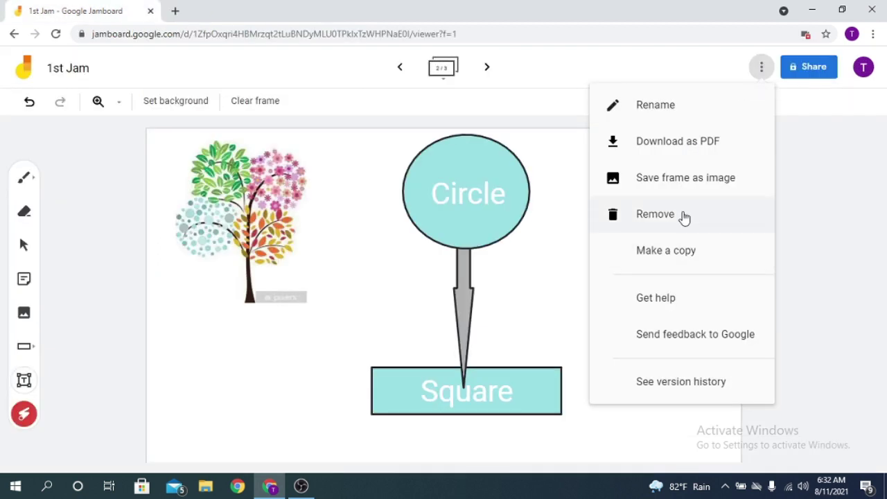
Remove the jam "1st Jam" and confirm the removal.
click(684, 218)
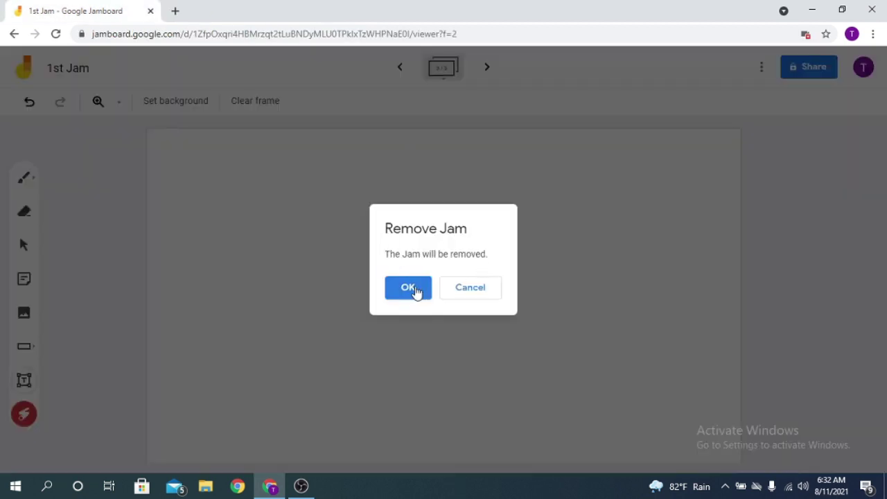
click(413, 286)
click(523, 305)
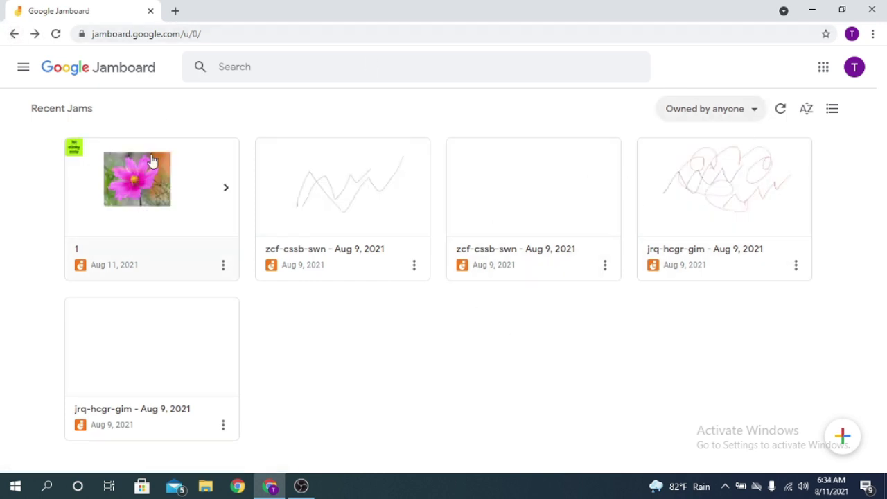
Open the jam named "1" and make a copy of it named "Copy of 1" in My Drive.
click(162, 188)
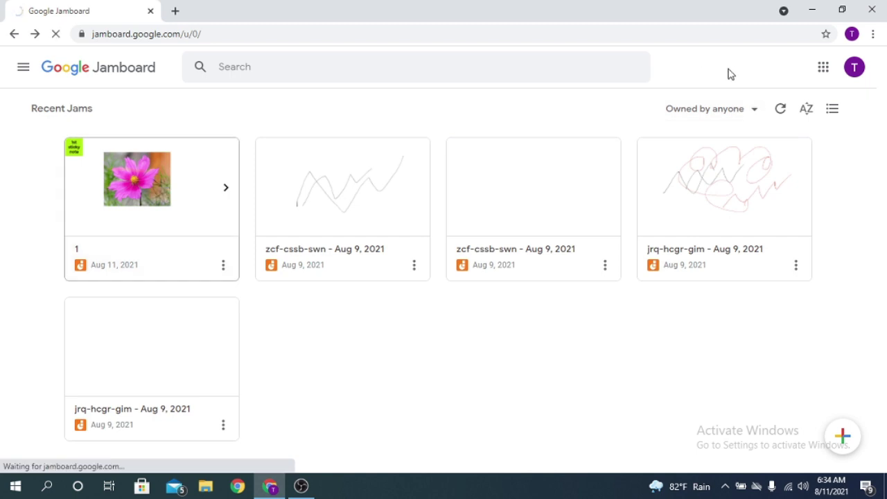
click(761, 66)
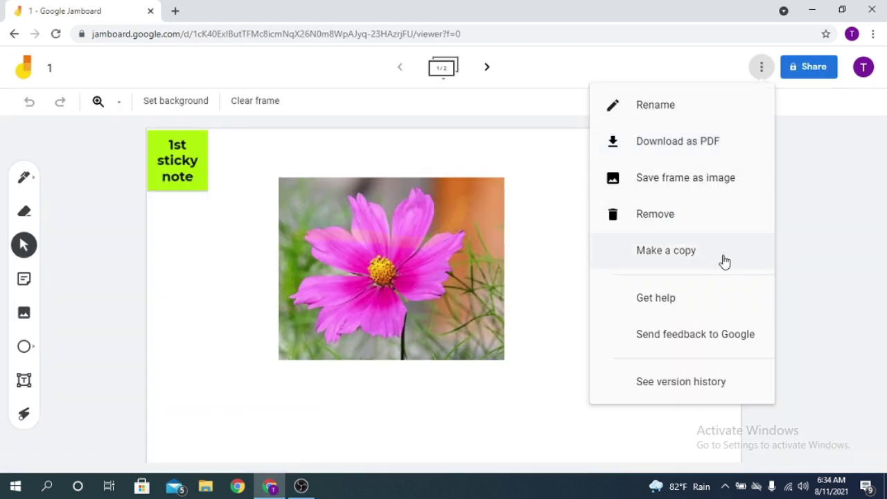
click(703, 257)
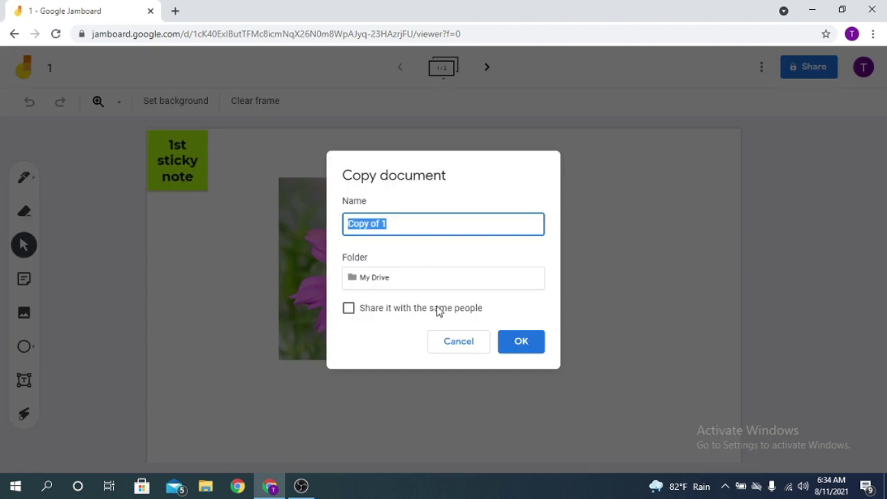
click(538, 345)
click(32, 5)
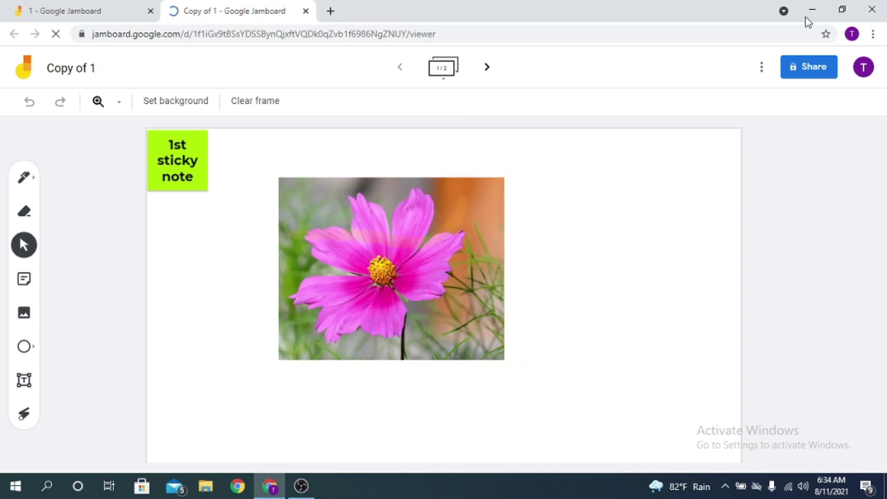
Share jam "1" with the first suggested contact by e-mail, keeping Notify people enabled, and send the invitation.
click(760, 72)
click(693, 217)
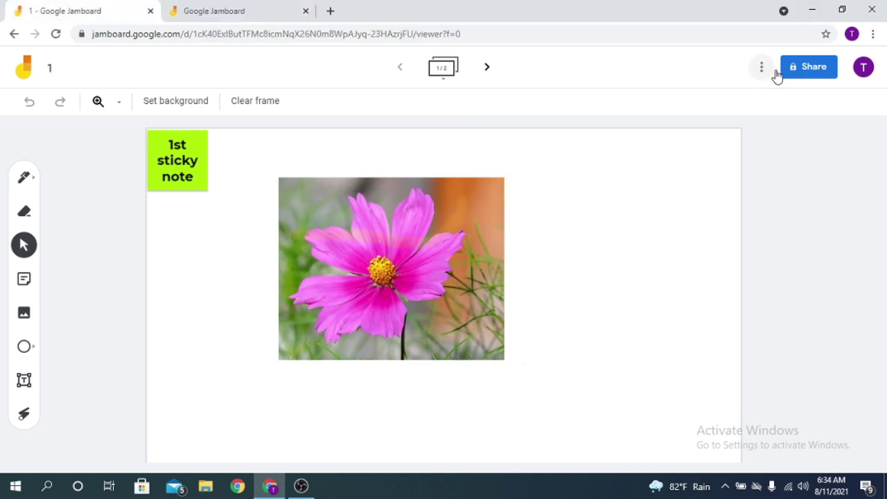
click(808, 75)
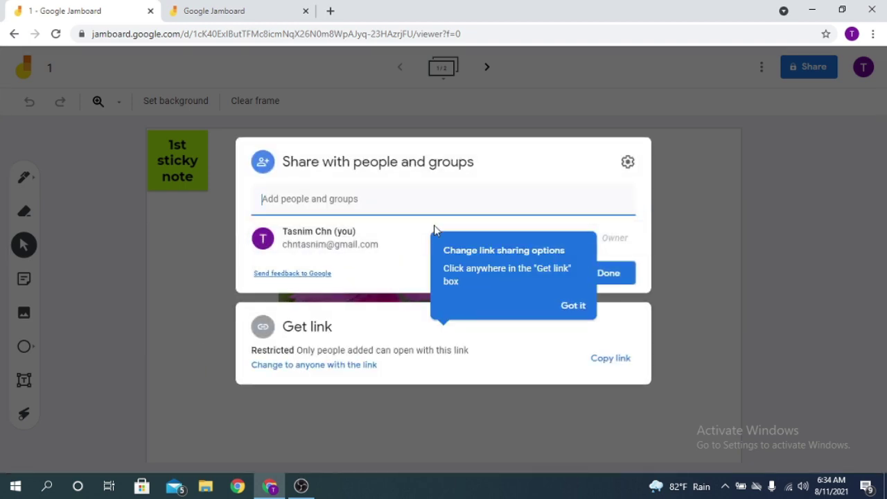
click(325, 200)
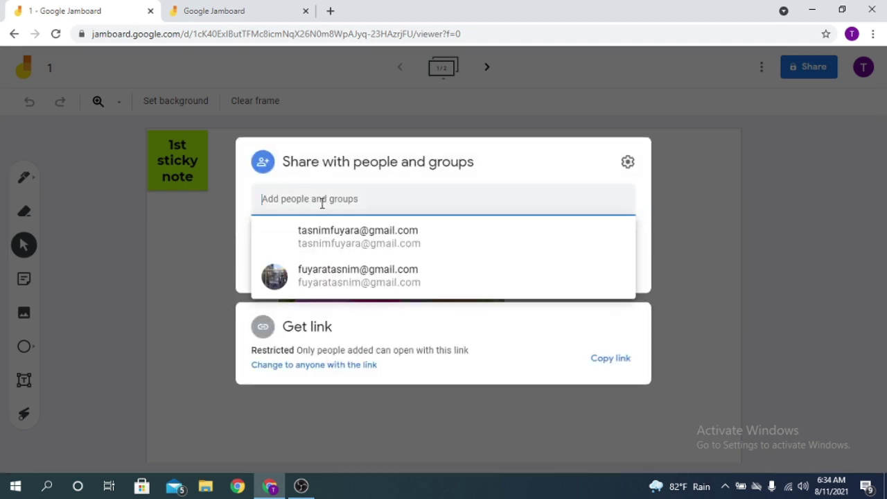
click(349, 248)
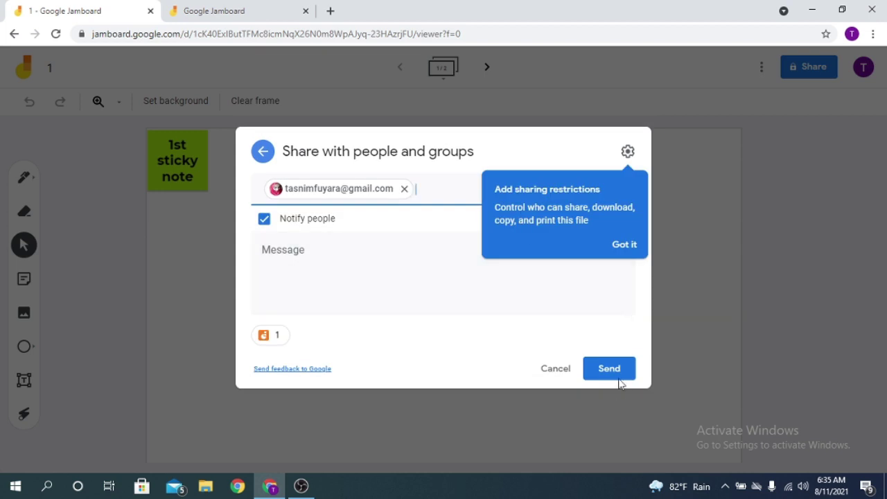
click(610, 371)
Give anyone with the link access to the jam, trying the Editor role before settling on Viewer, and finish sharing.
click(761, 68)
click(807, 66)
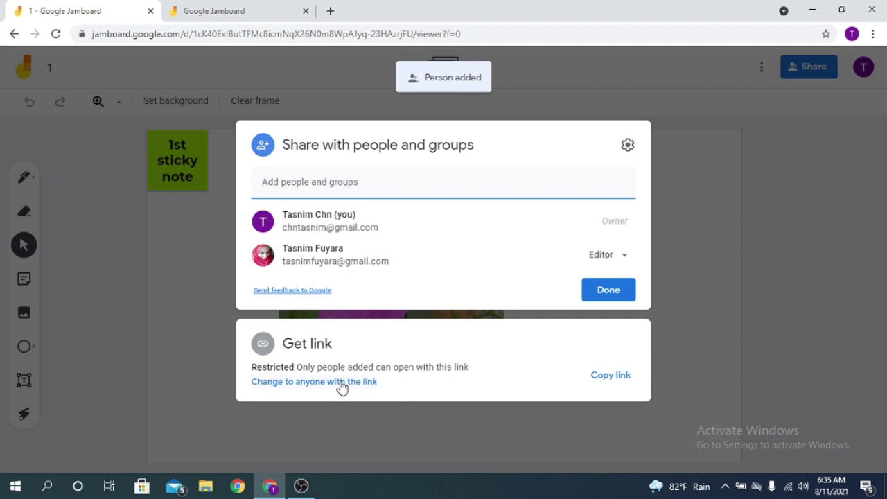
click(342, 386)
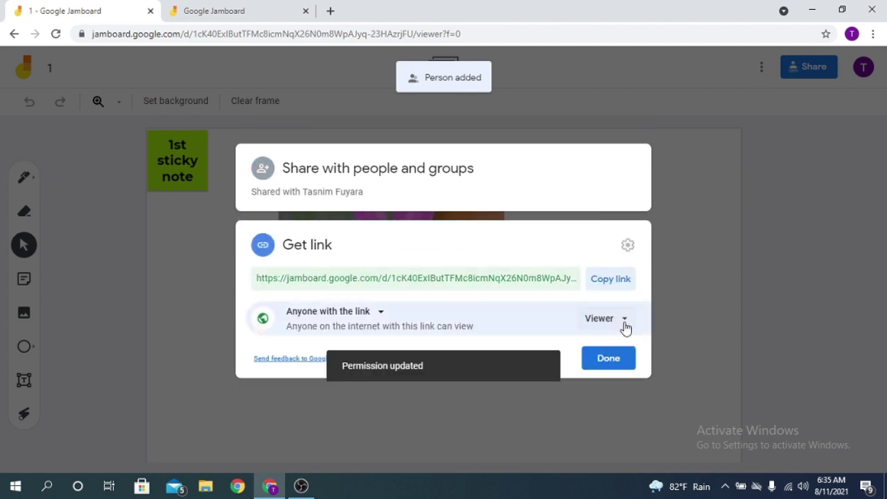
click(624, 321)
click(628, 388)
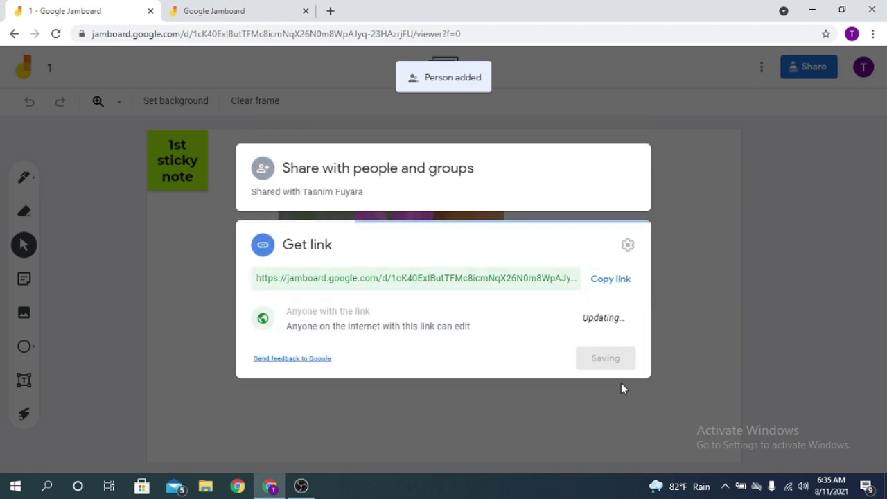
click(625, 325)
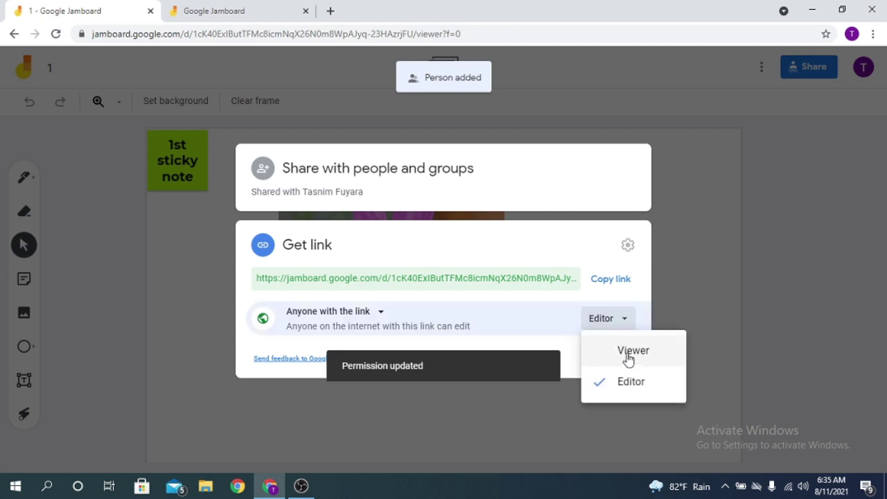
click(628, 357)
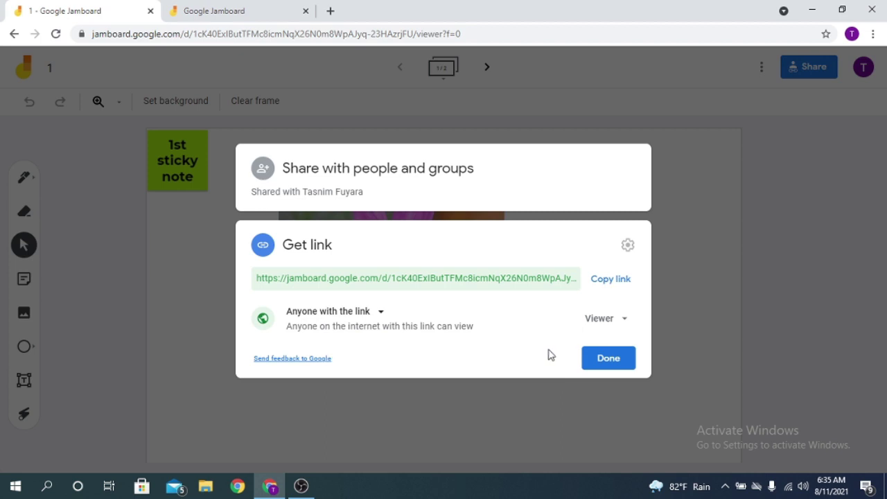
click(609, 360)
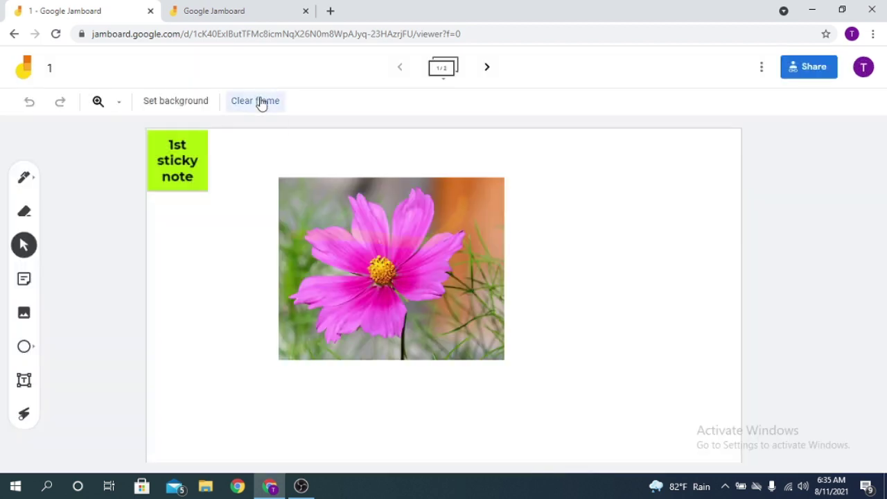
Clear the current frame, undo the clearing and deselect the flower image.
click(260, 101)
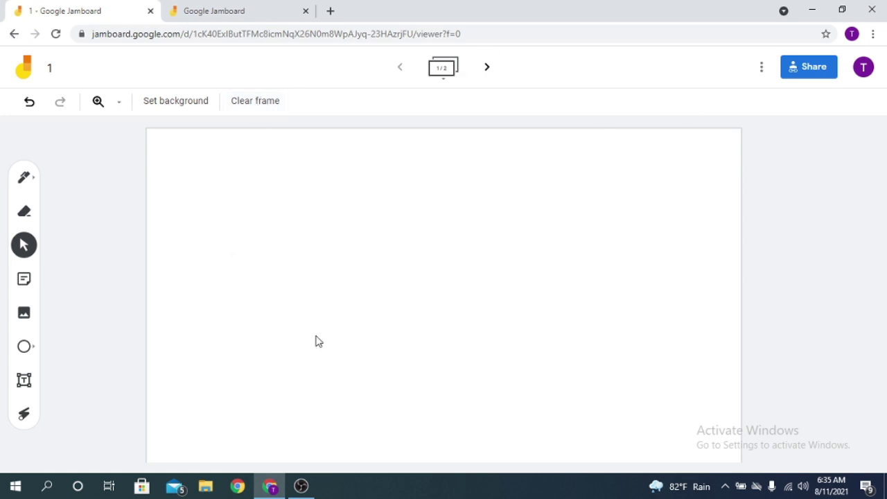
click(29, 101)
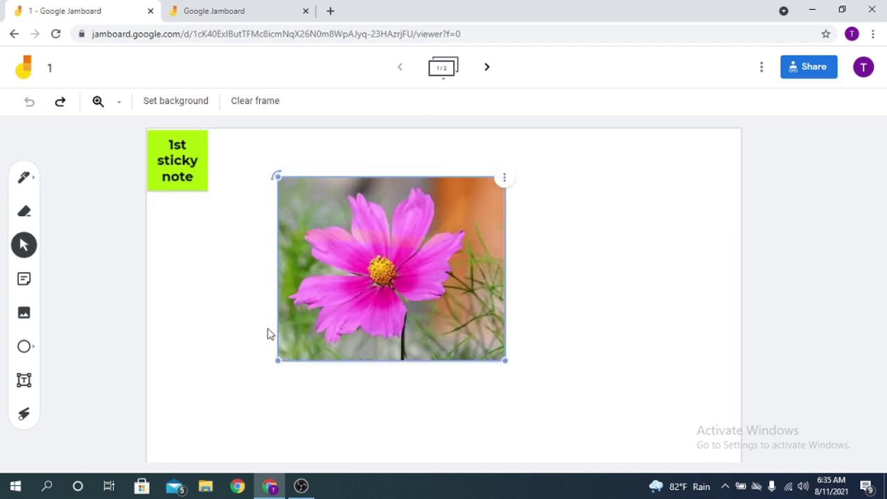
click(532, 220)
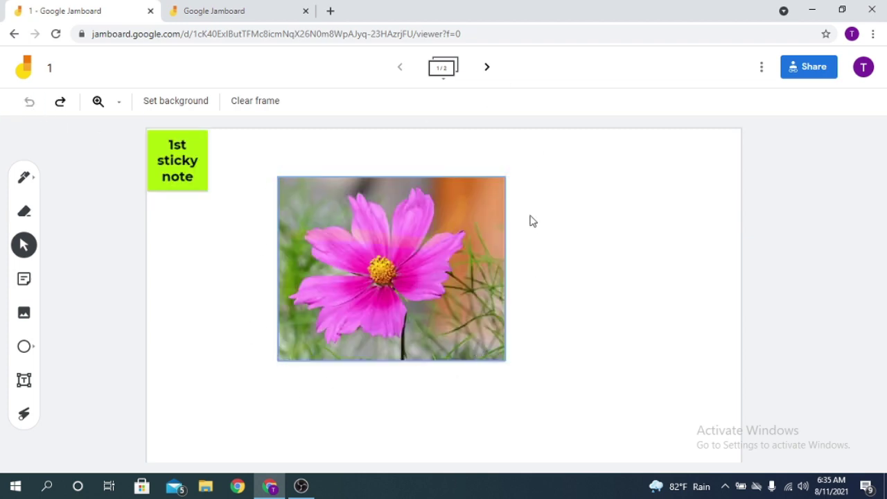